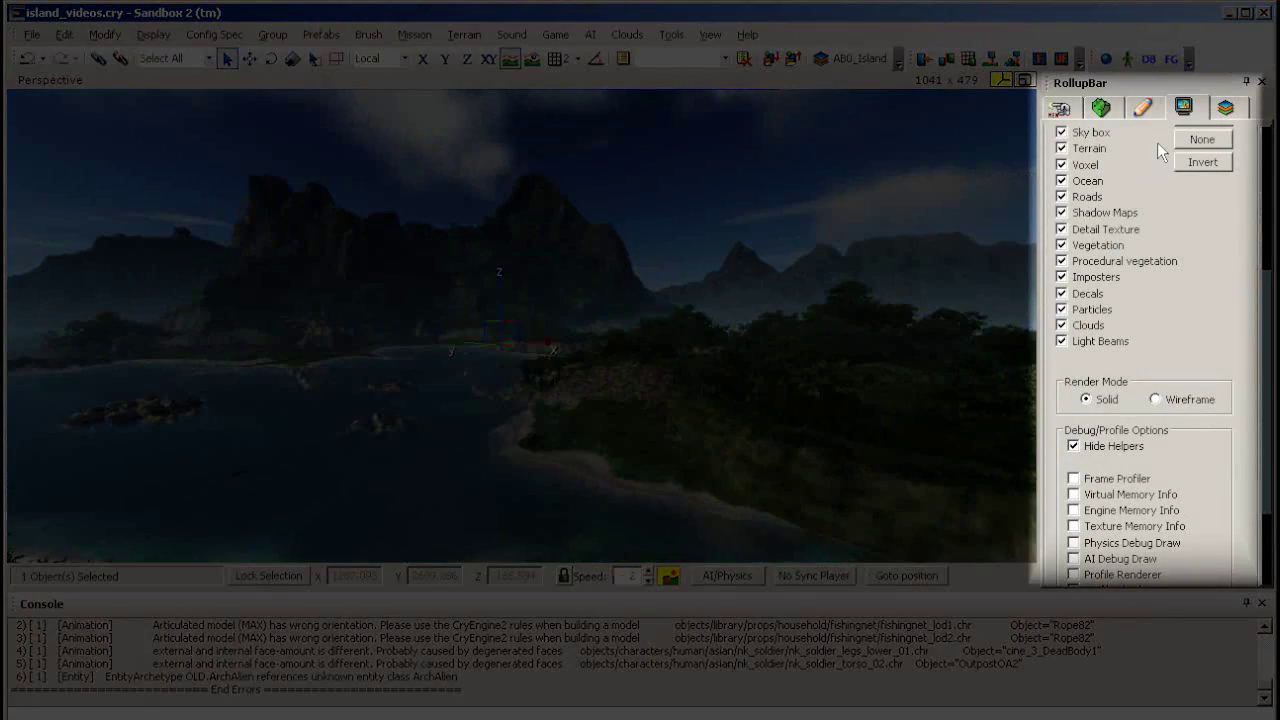
left_click(1092, 183)
left_click(1095, 190)
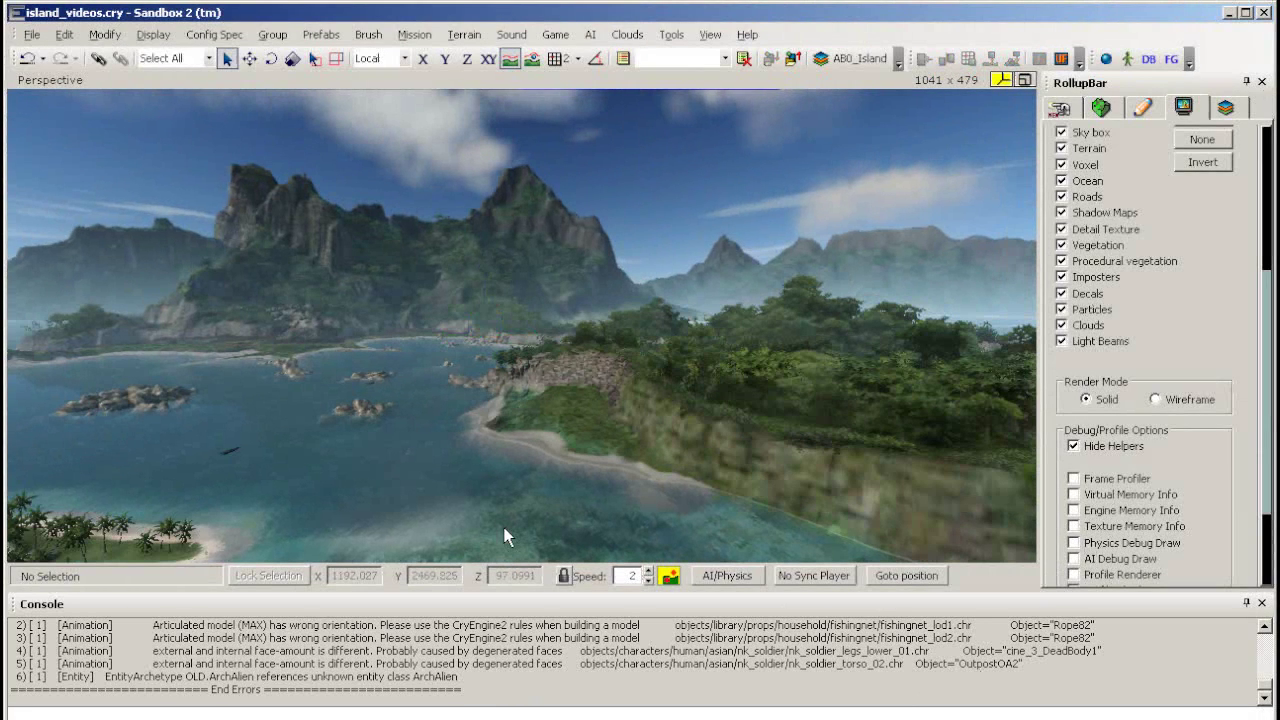
Fly the perspective camera over the bay and along the island coast in several directions, turning the view along the way
key("w")
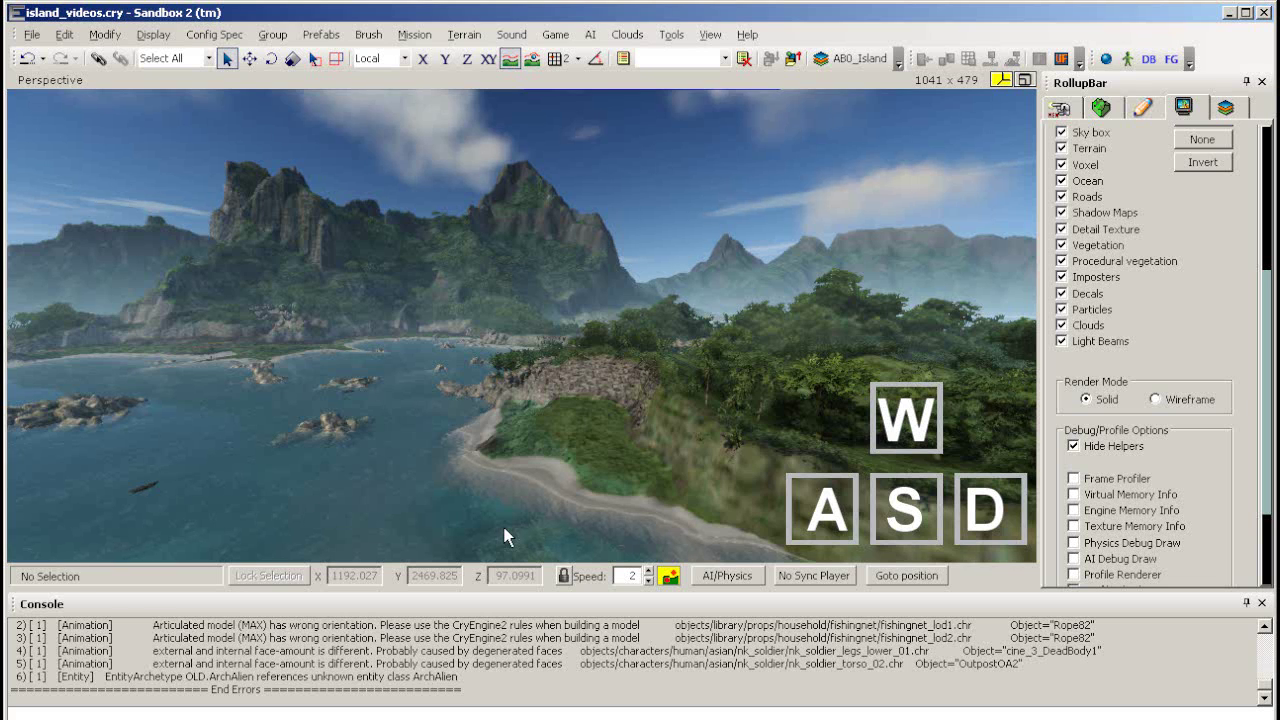
key("a")
key("s")
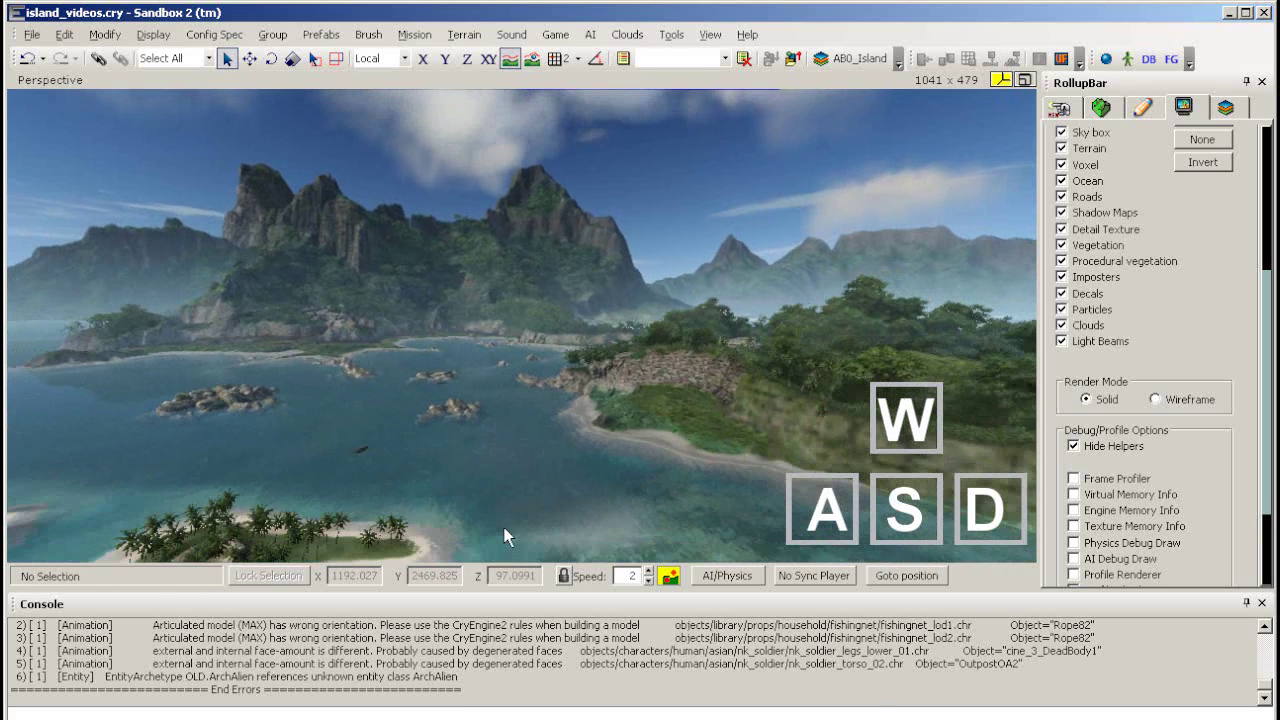
key("s")
key("d")
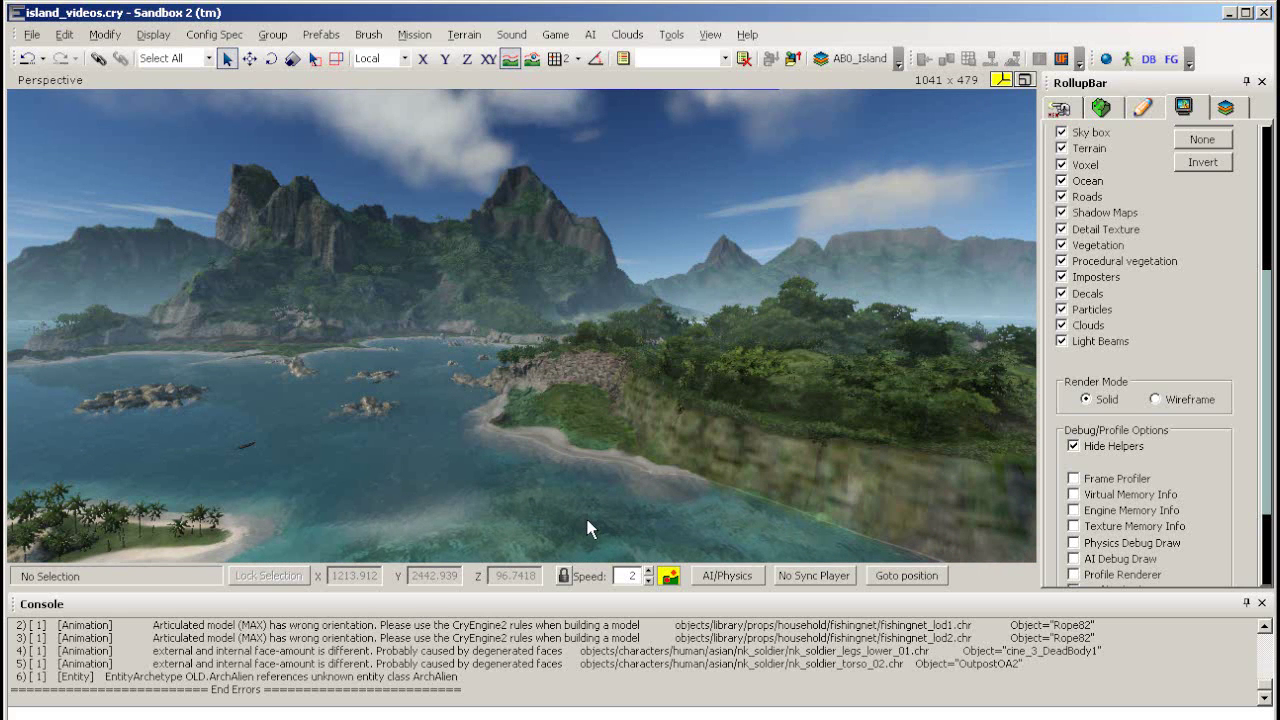
mouse_move(582, 393)
right_mouse_down()
mouse_move(586, 380)
mouse_move(590, 393)
mouse_move(575, 397)
mouse_move(569, 378)
mouse_move(614, 380)
mouse_move(586, 374)
right_mouse_up()
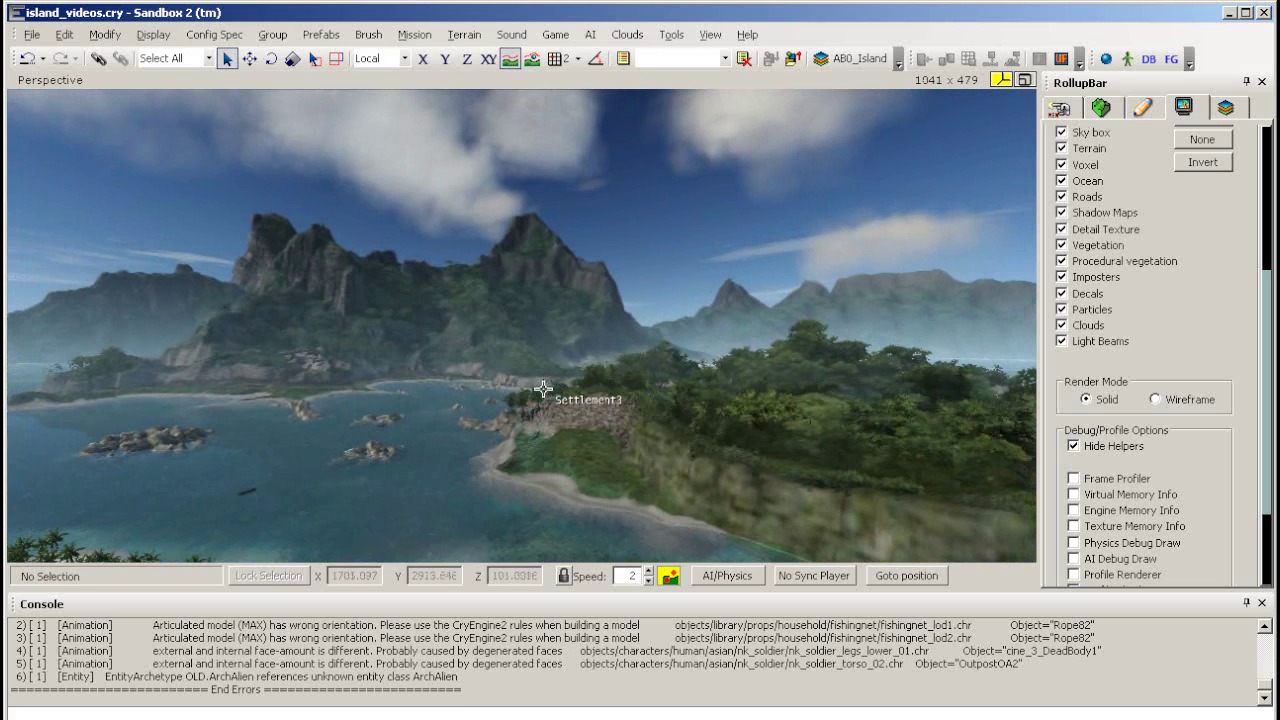
key("s")
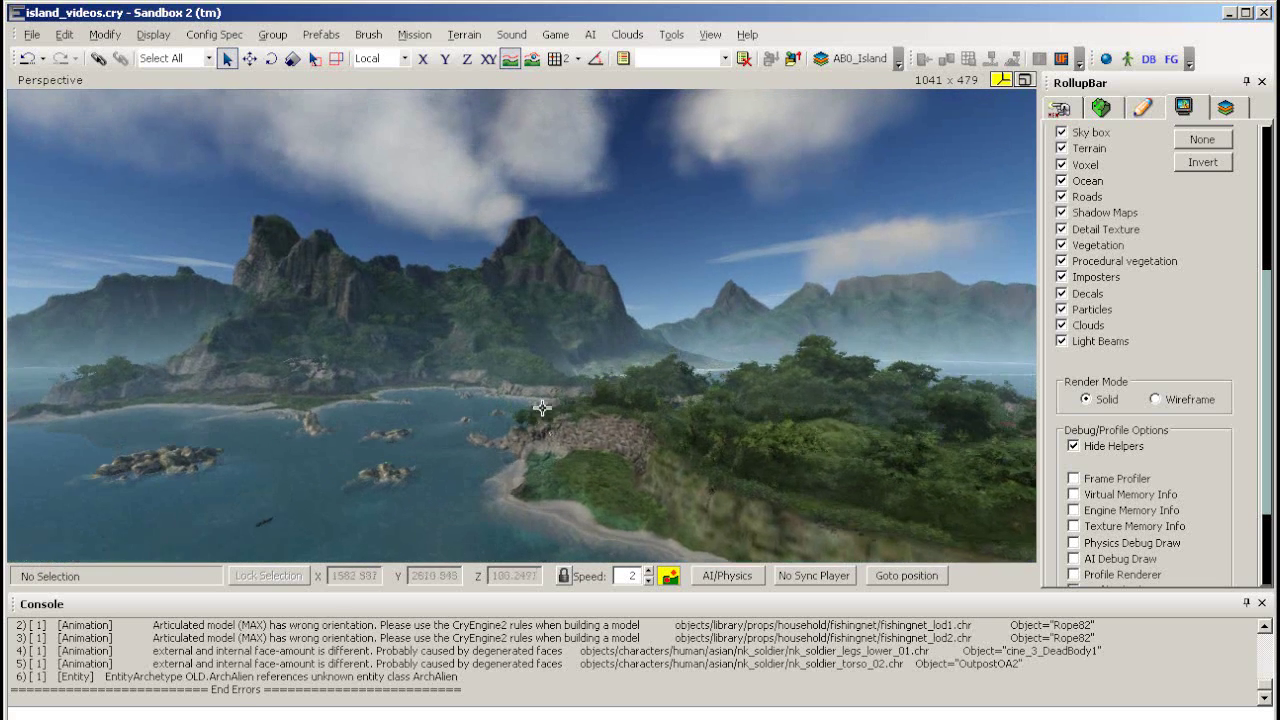
key("s")
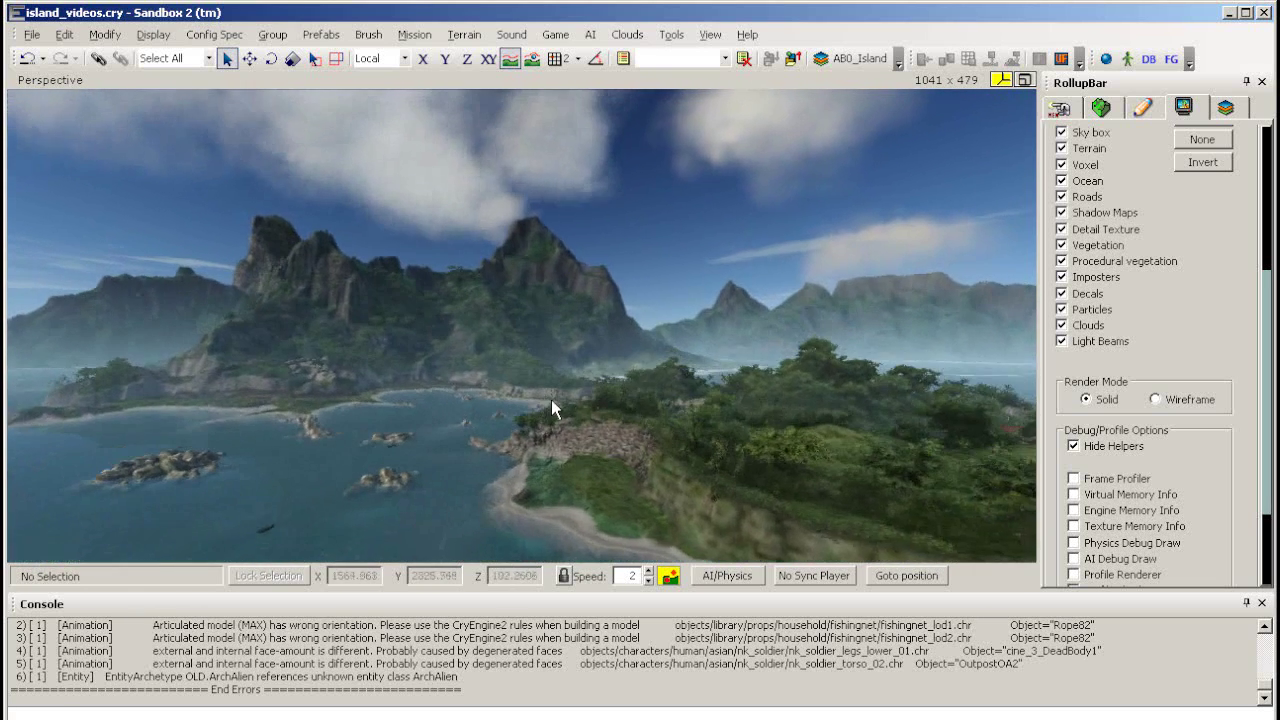
key("w")
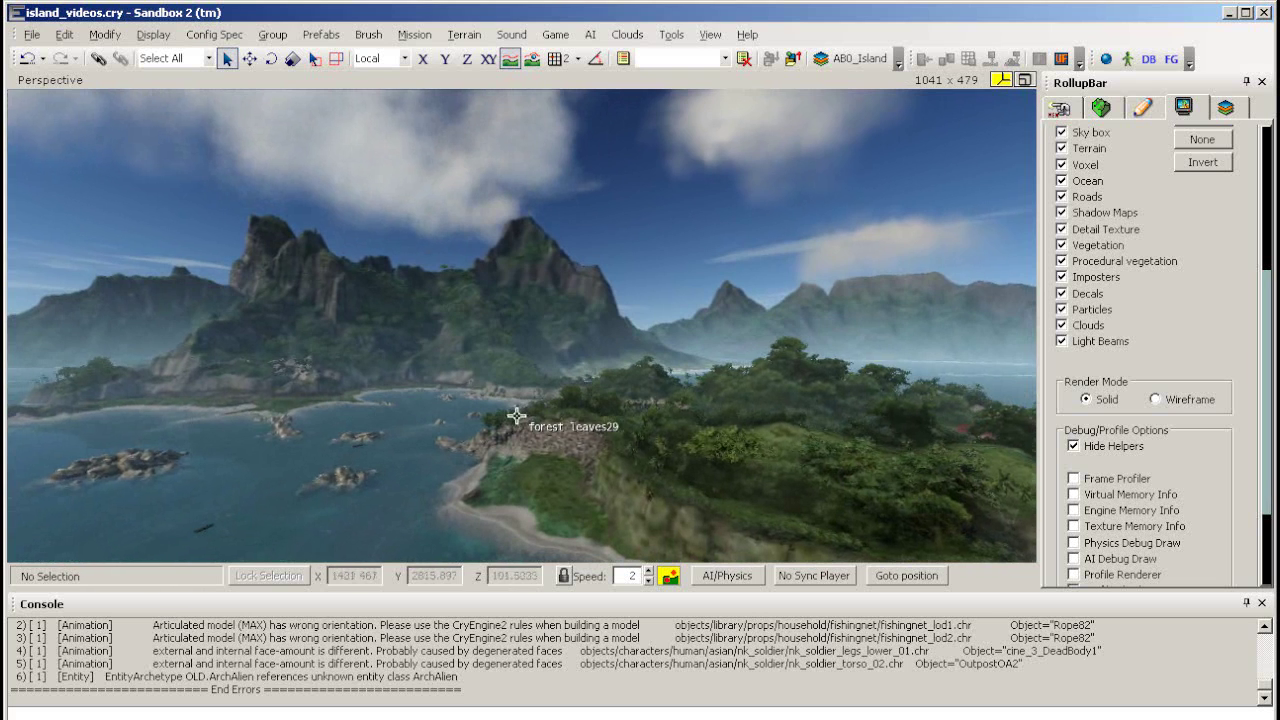
key("w")
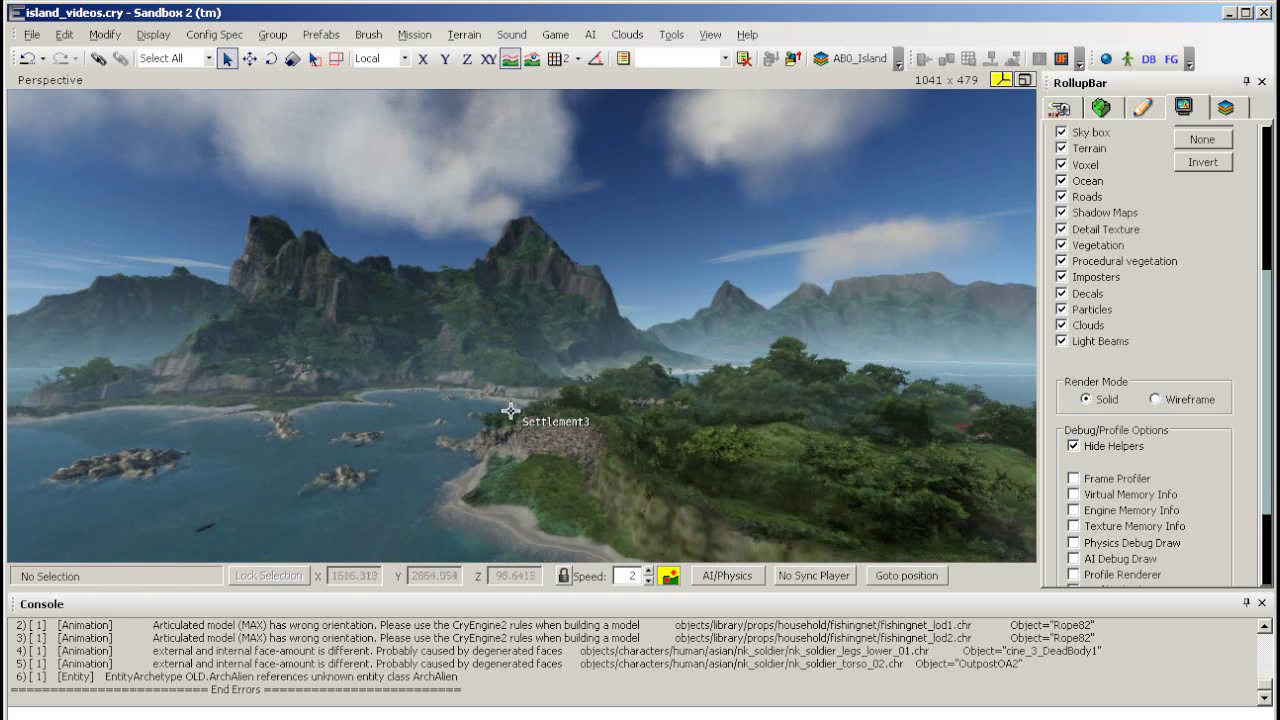
key("w")
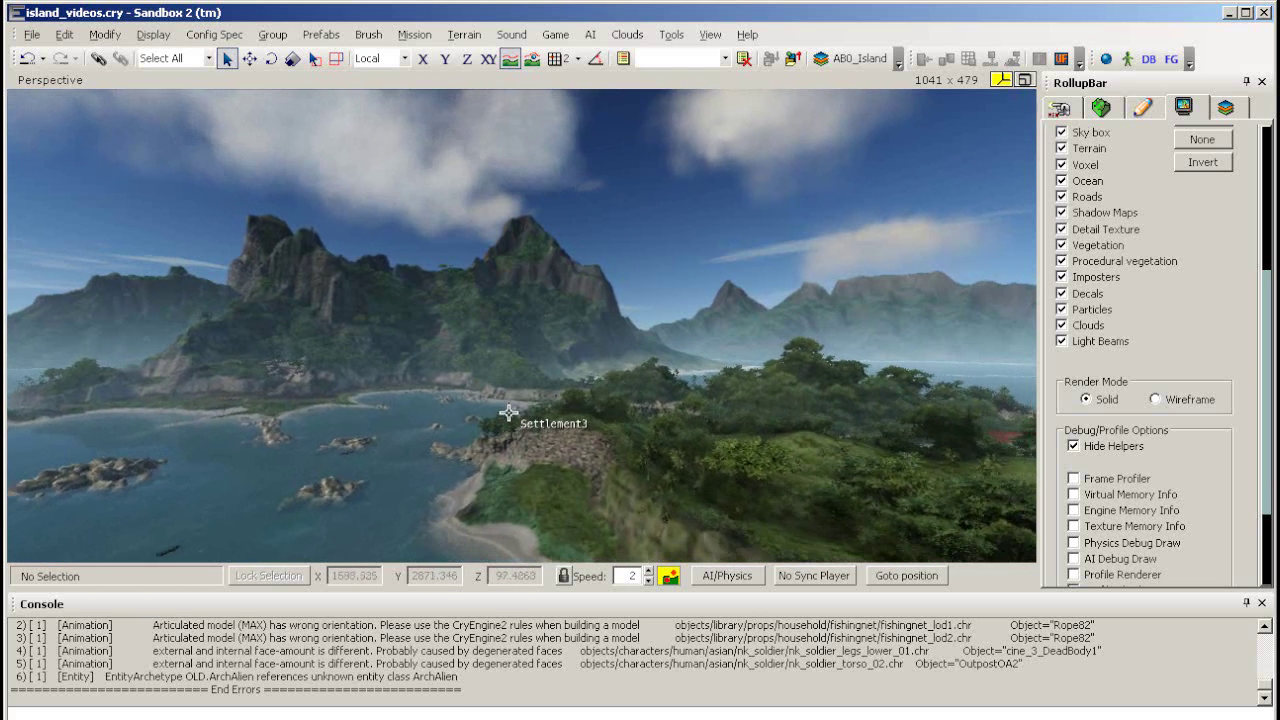
key("w")
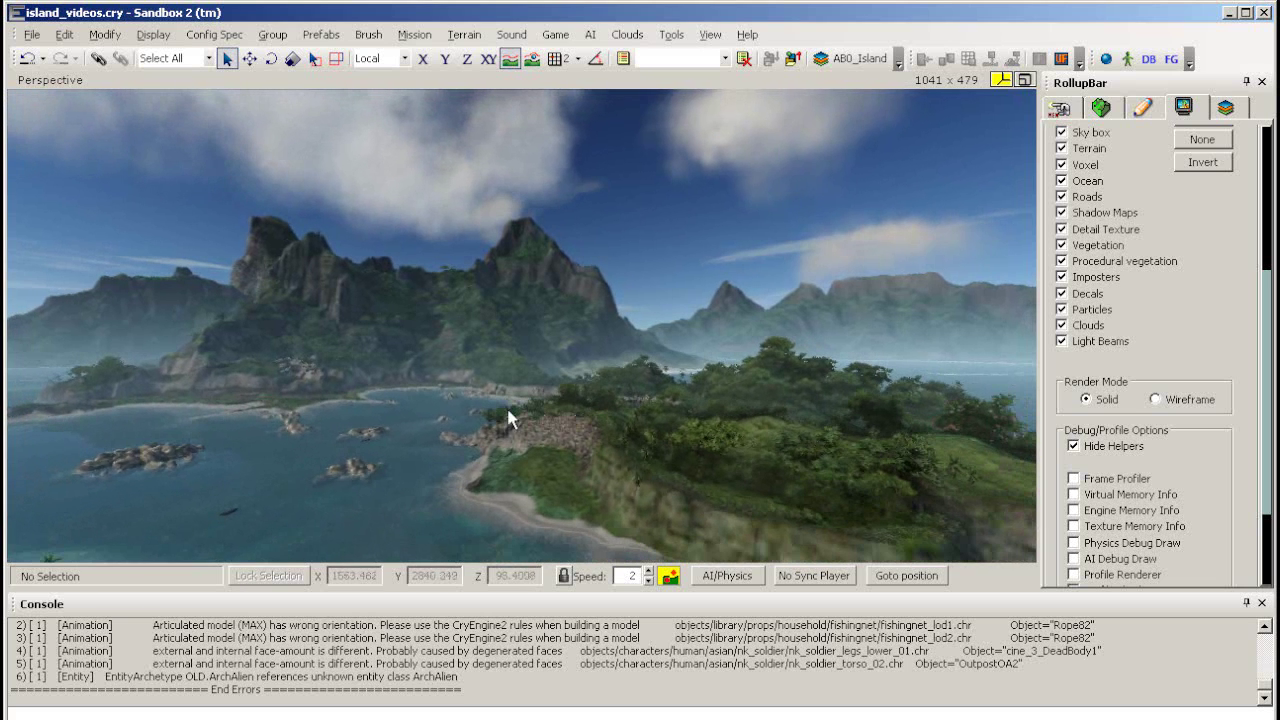
key("s")
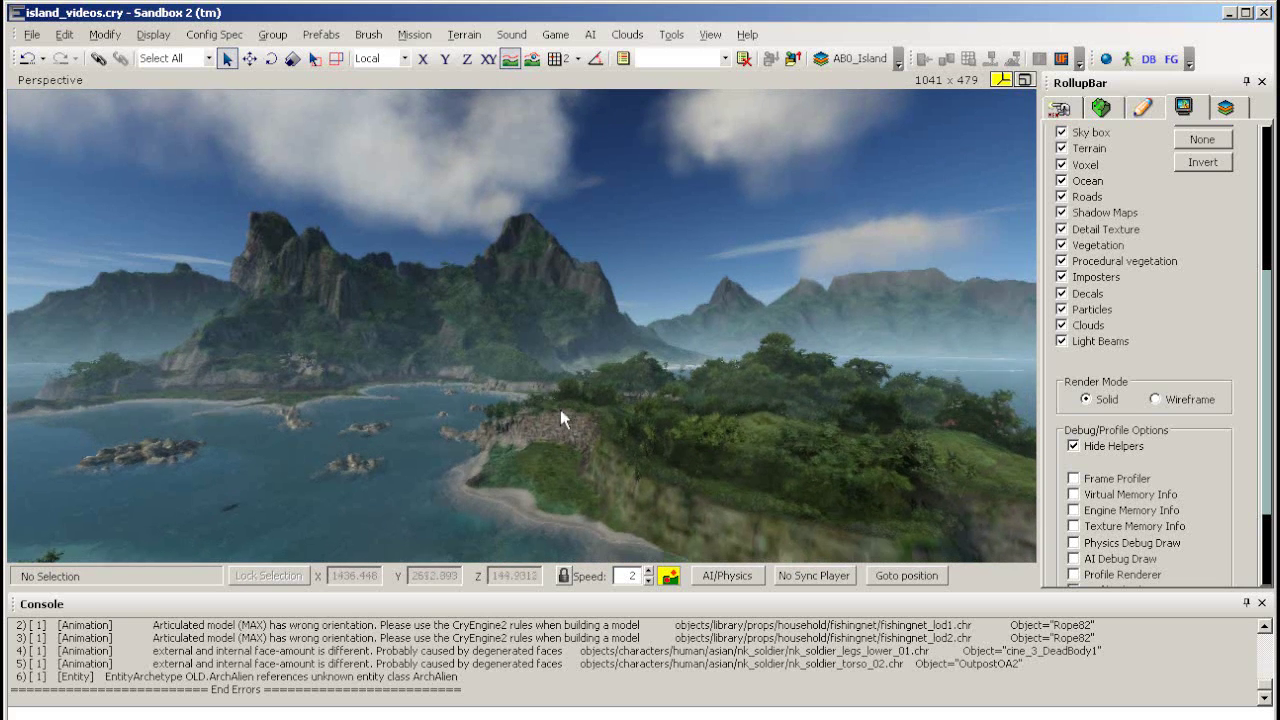
key("s")
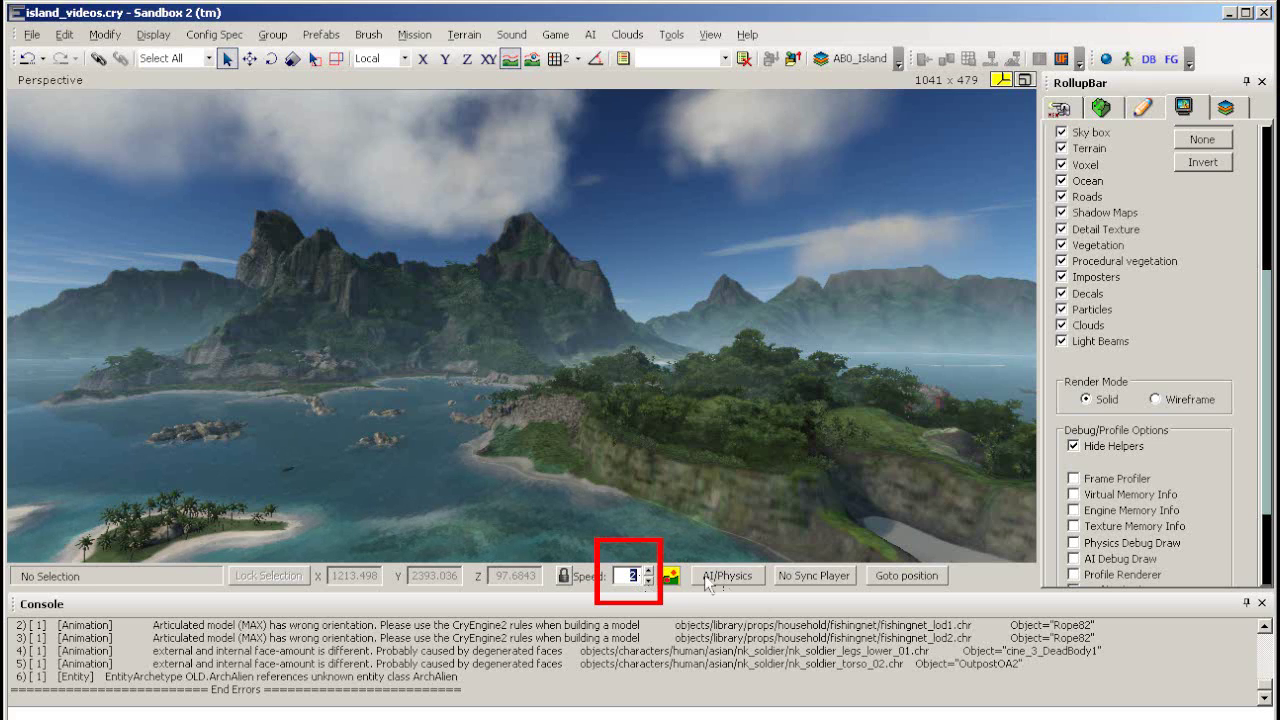
Open the camera speed value for editing and toggle game mode
left_click(624, 576)
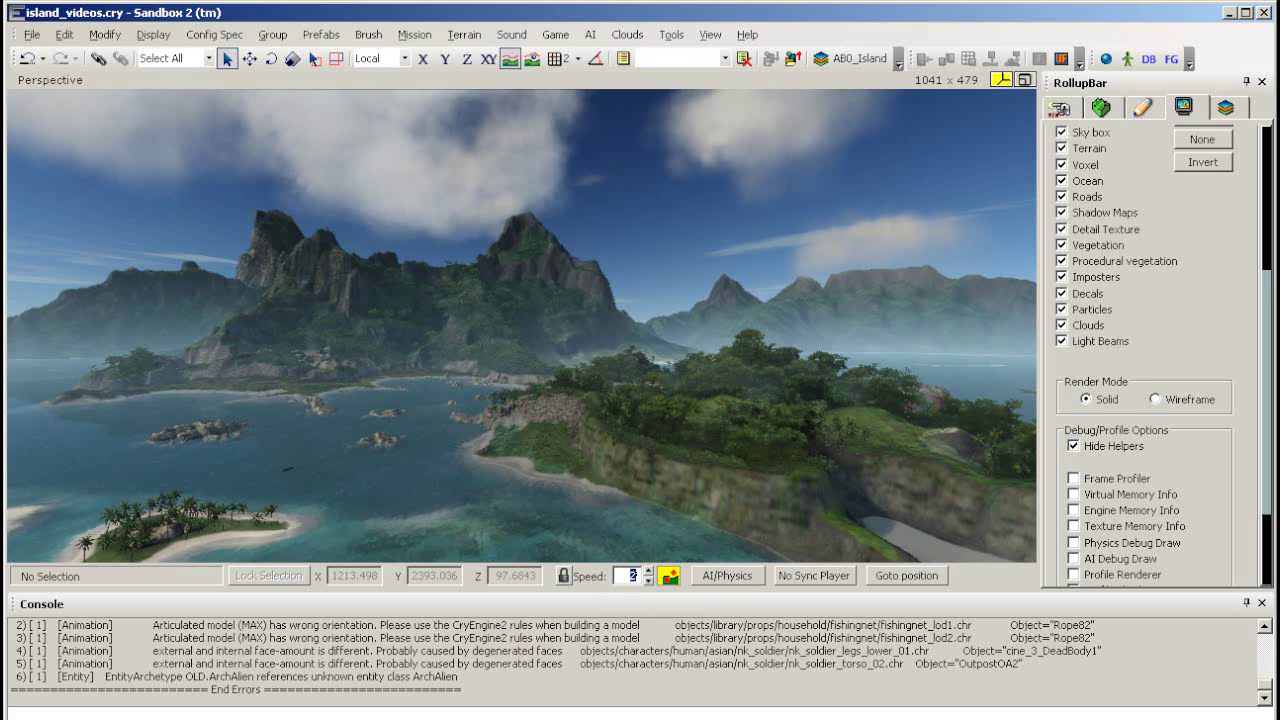
key("ctrl+g")
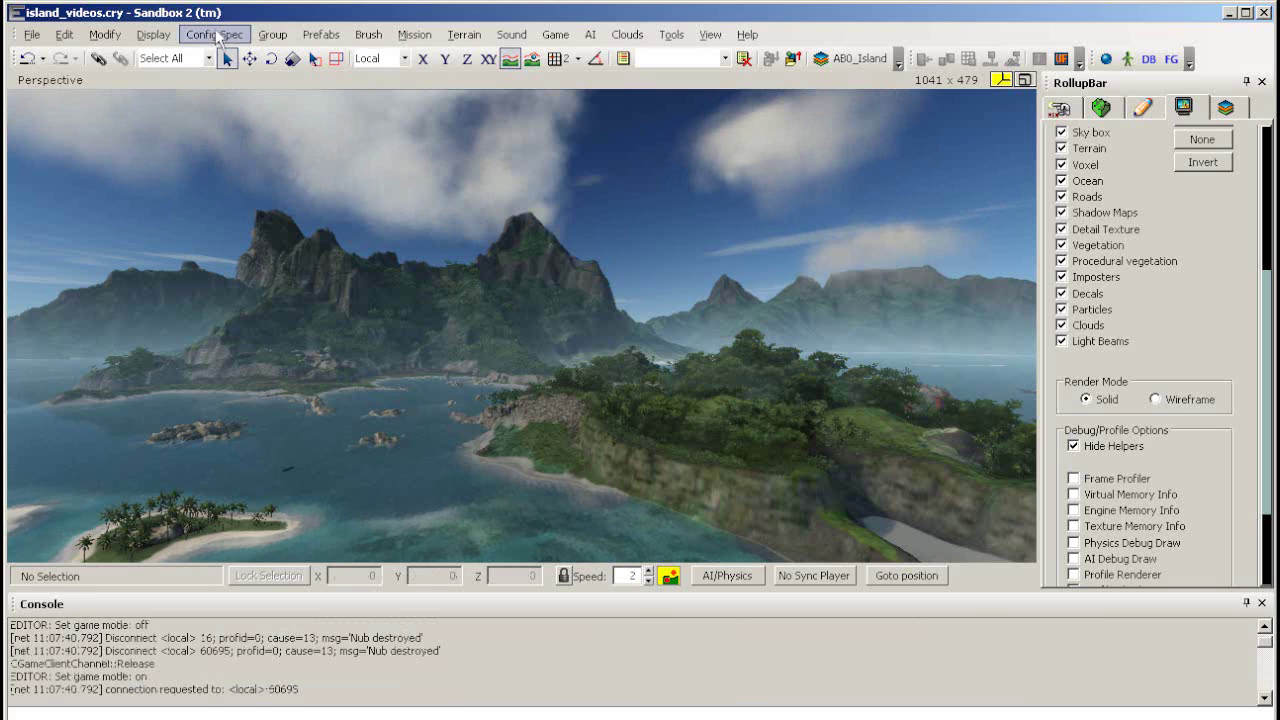
Open the Select Objects view pane and adjust the position and width of its floating window over the viewport
left_click(710, 36)
mouse_move(763, 55)
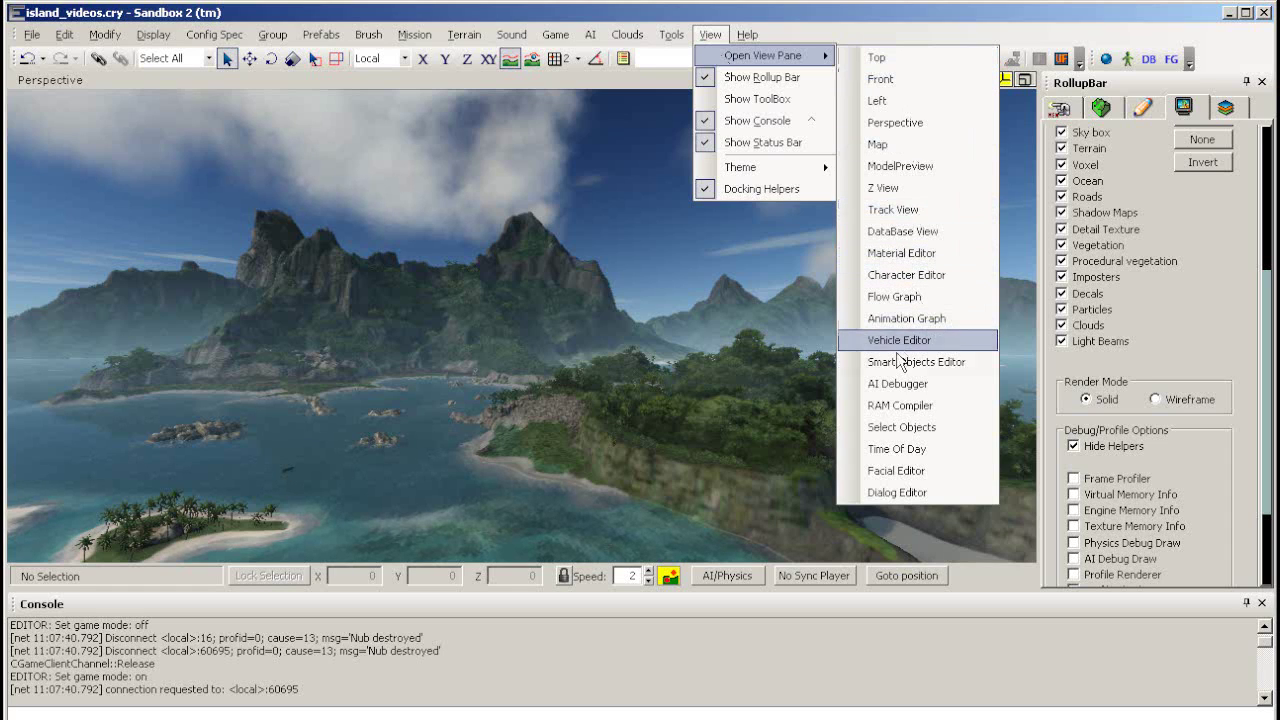
left_click(916, 430)
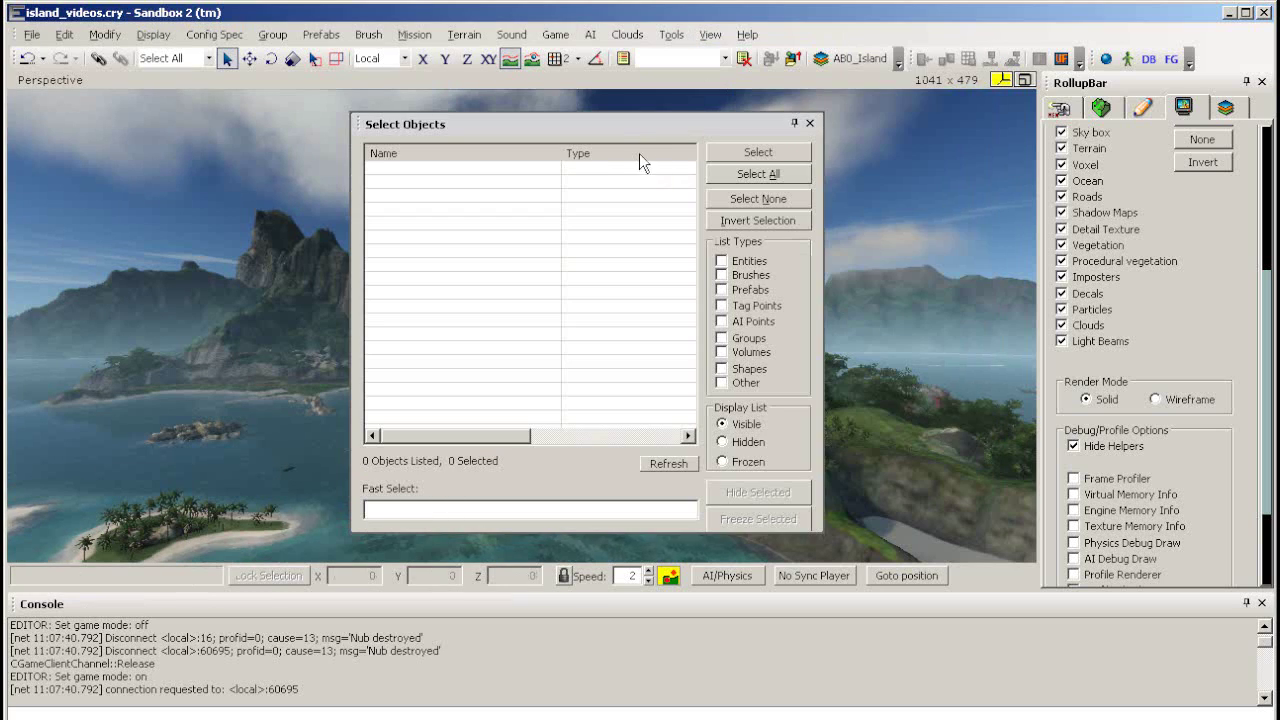
left_click_drag(617, 123, 532, 119)
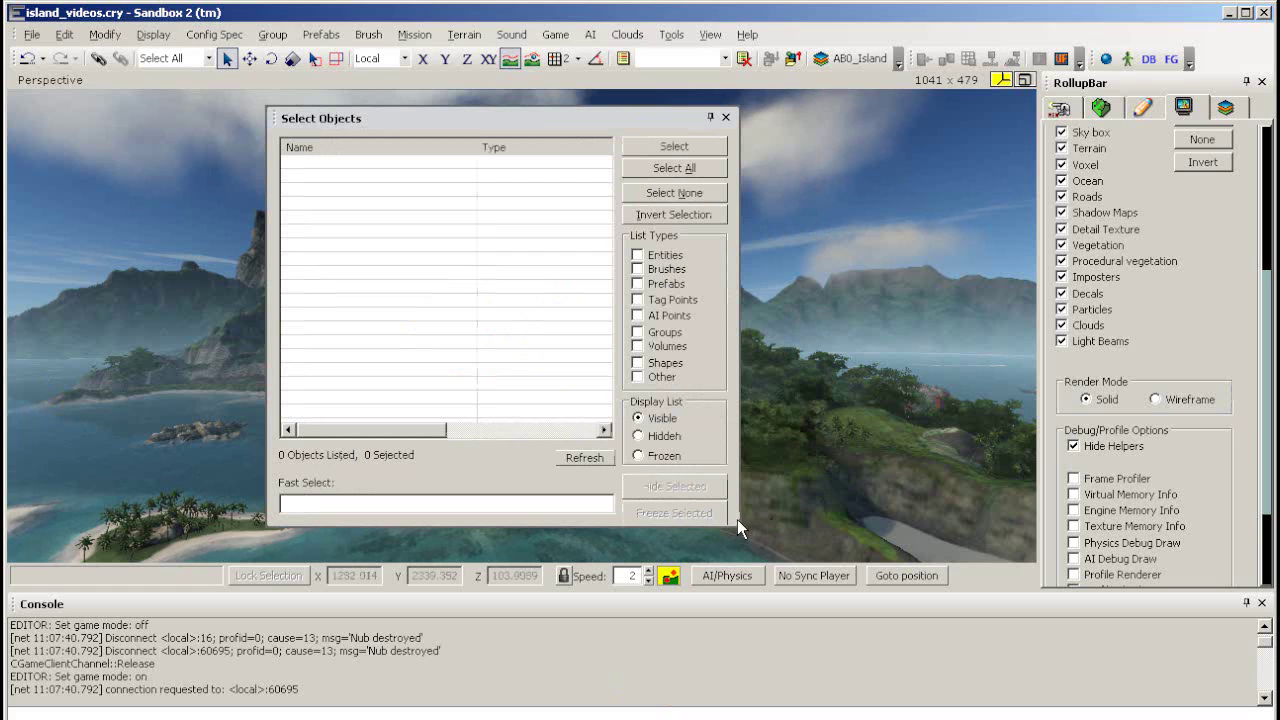
mouse_move(738, 355)
left_mouse_down()
mouse_move(940, 355)
mouse_move(724, 355)
left_mouse_up()
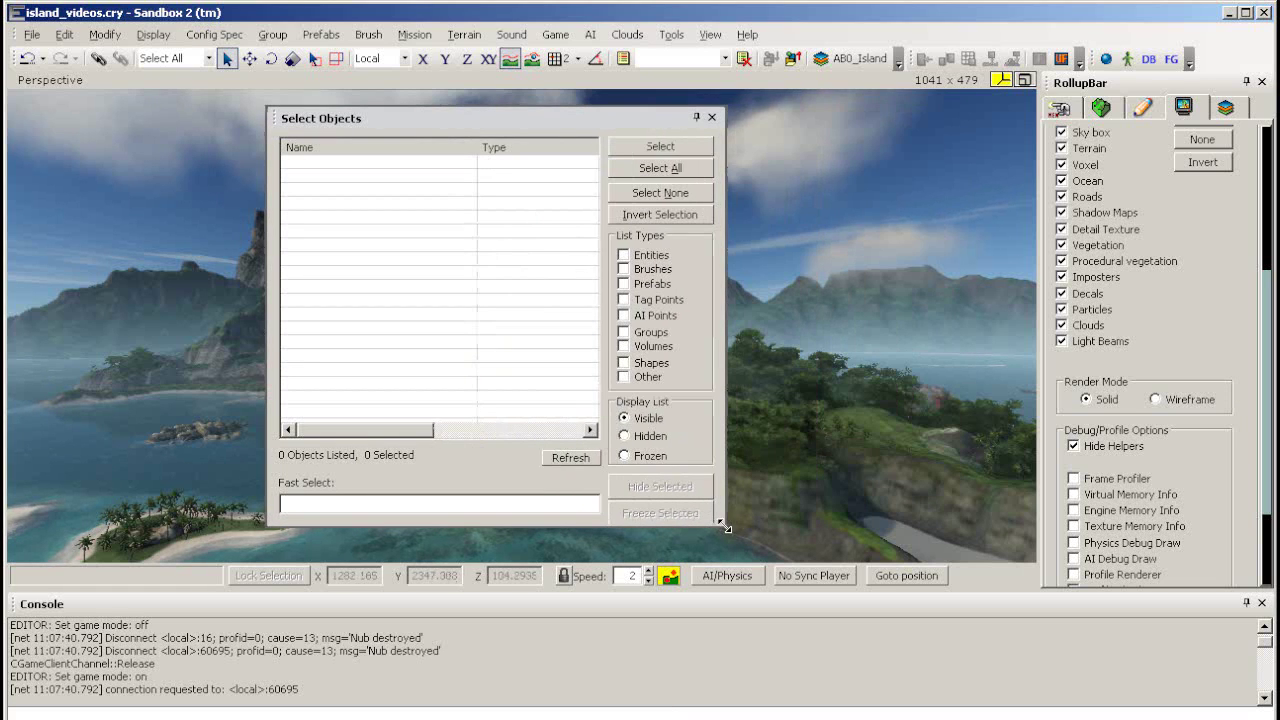
left_click_drag(726, 529, 765, 529)
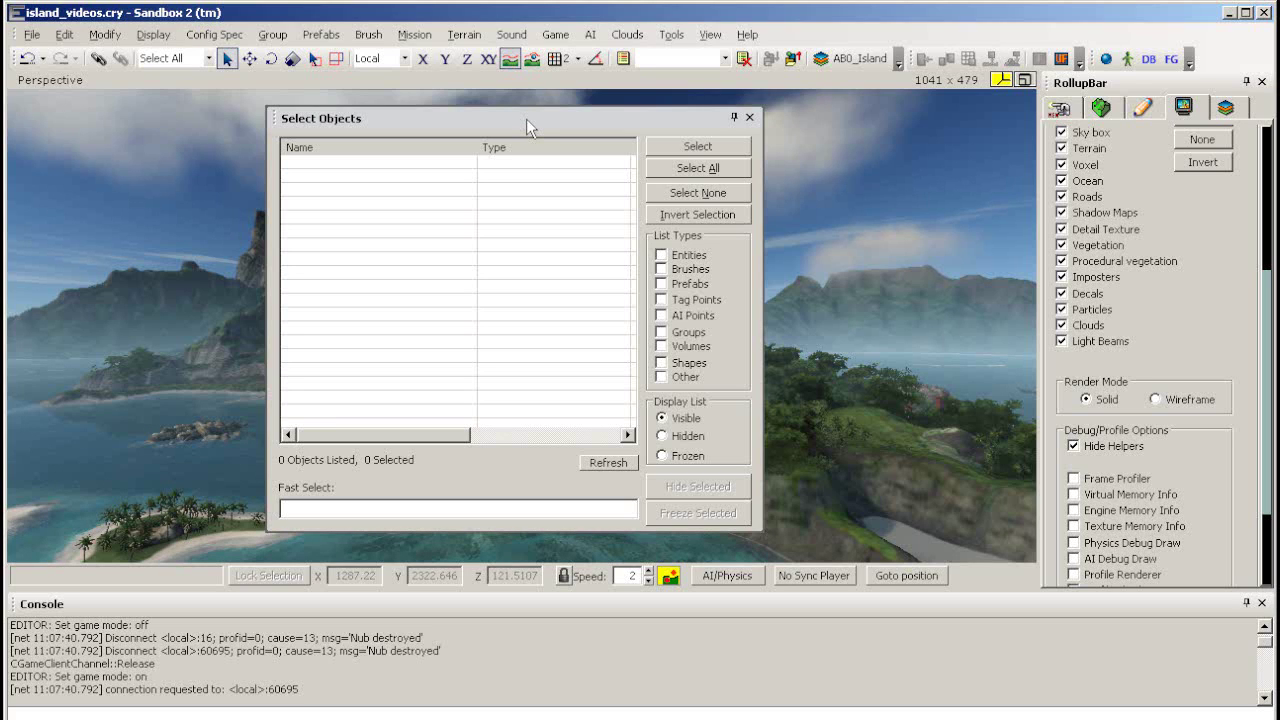
Dock the Select Objects pane beside the viewport and float it again over the scene
left_click_drag(526, 118, 40, 395)
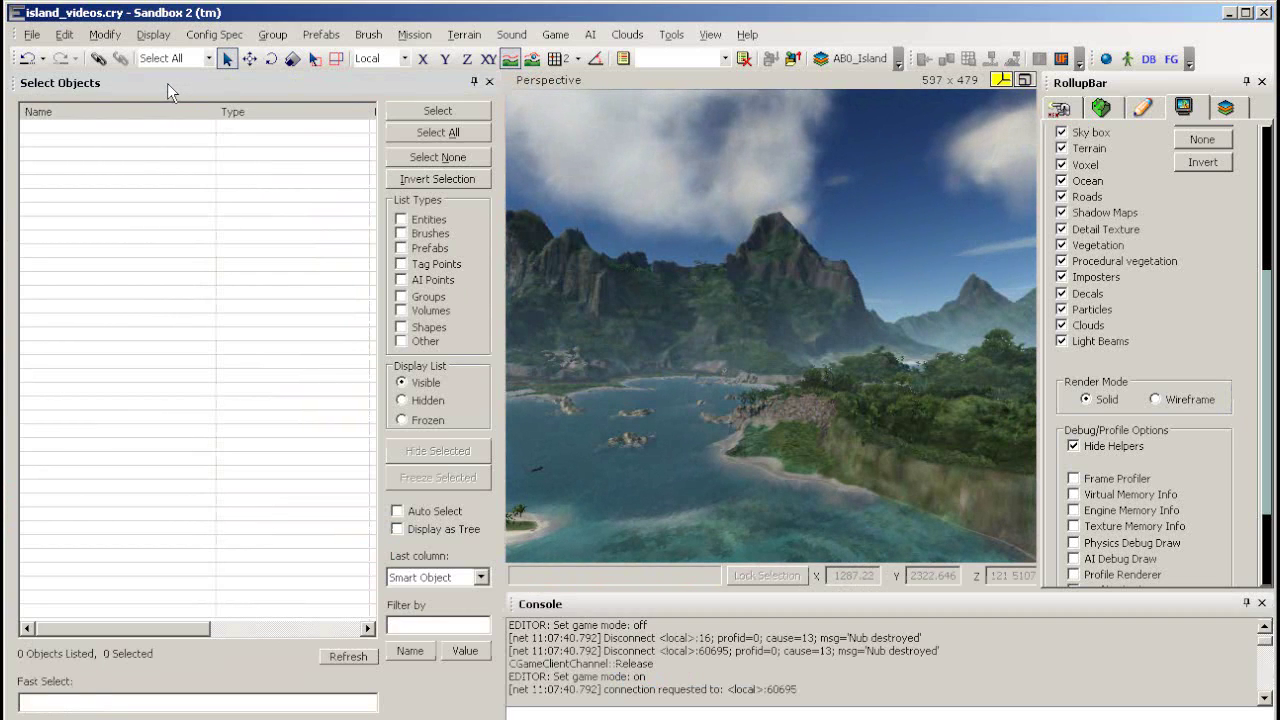
left_click_drag(168, 85, 566, 171)
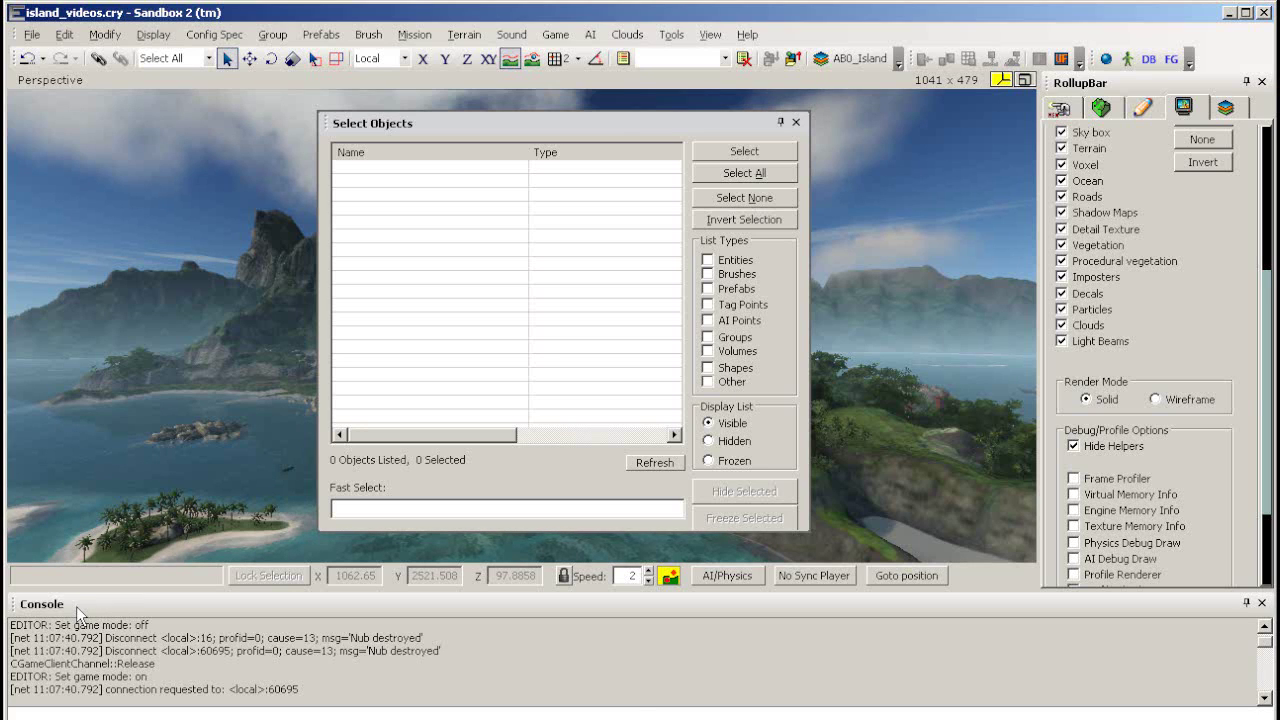
Merge the Console into the floating Select Objects window as a tabbed pane and alternate between the two panes
left_click_drag(76, 606, 348, 392)
left_click_drag(478, 341, 563, 336)
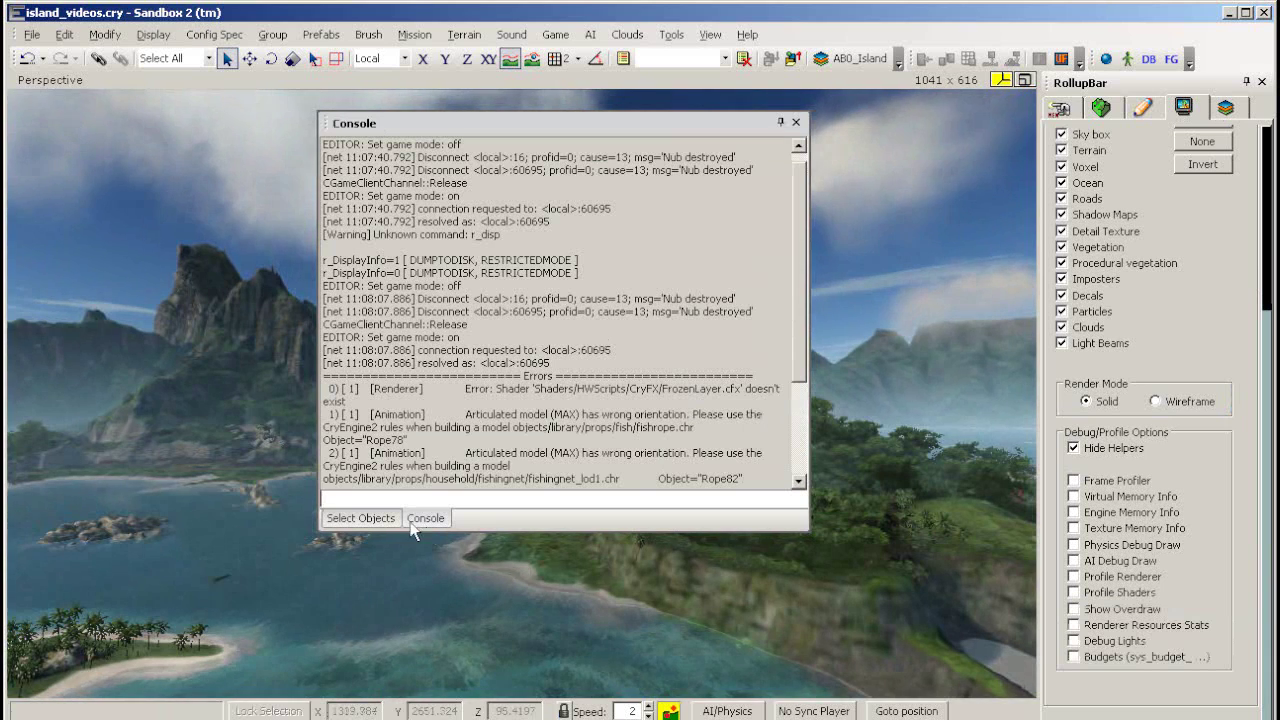
left_click(371, 518)
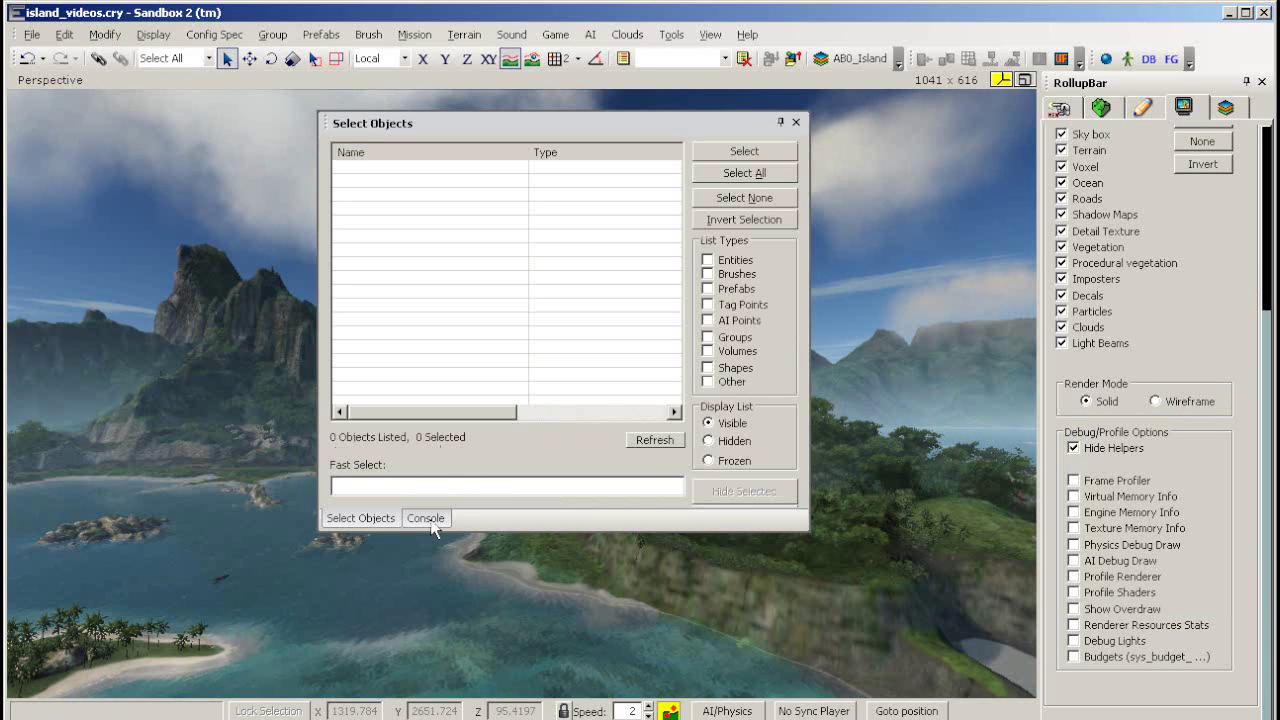
left_click(415, 519)
left_click(375, 518)
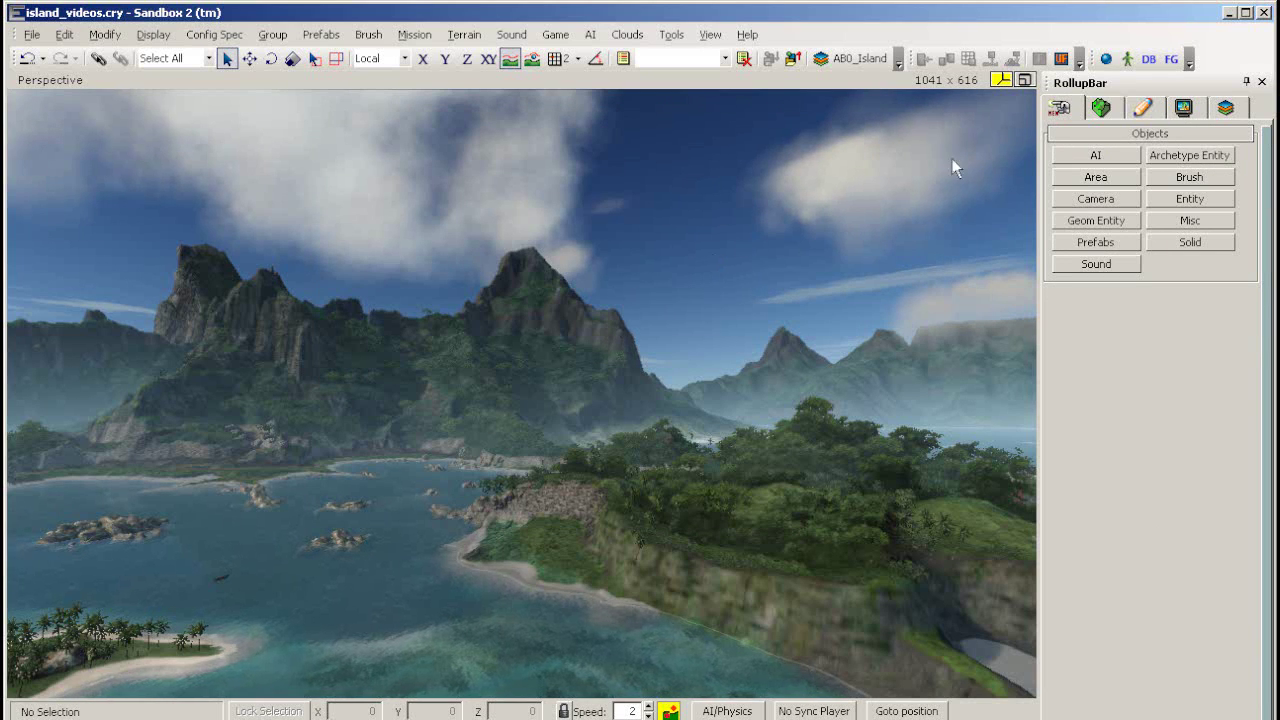
Look through the RollupBar's Terrain, Modelling, Display and Layers Settings pages
left_click(1101, 108)
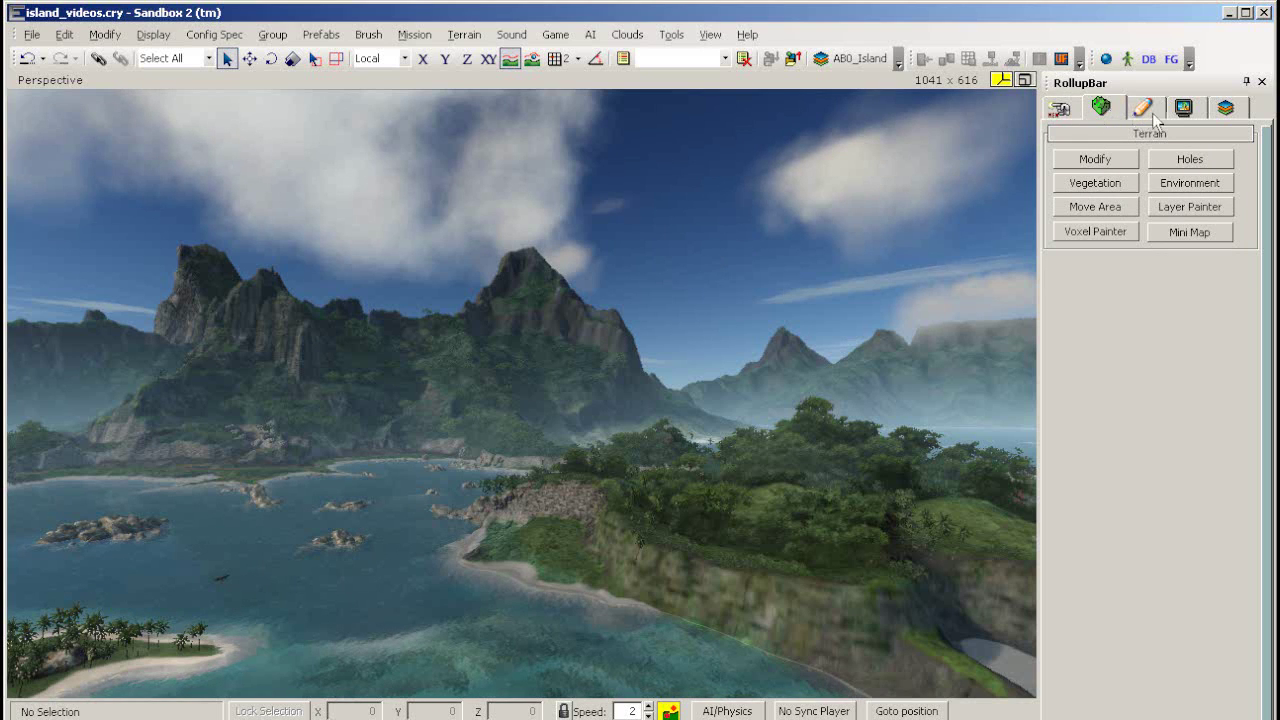
left_click(1151, 114)
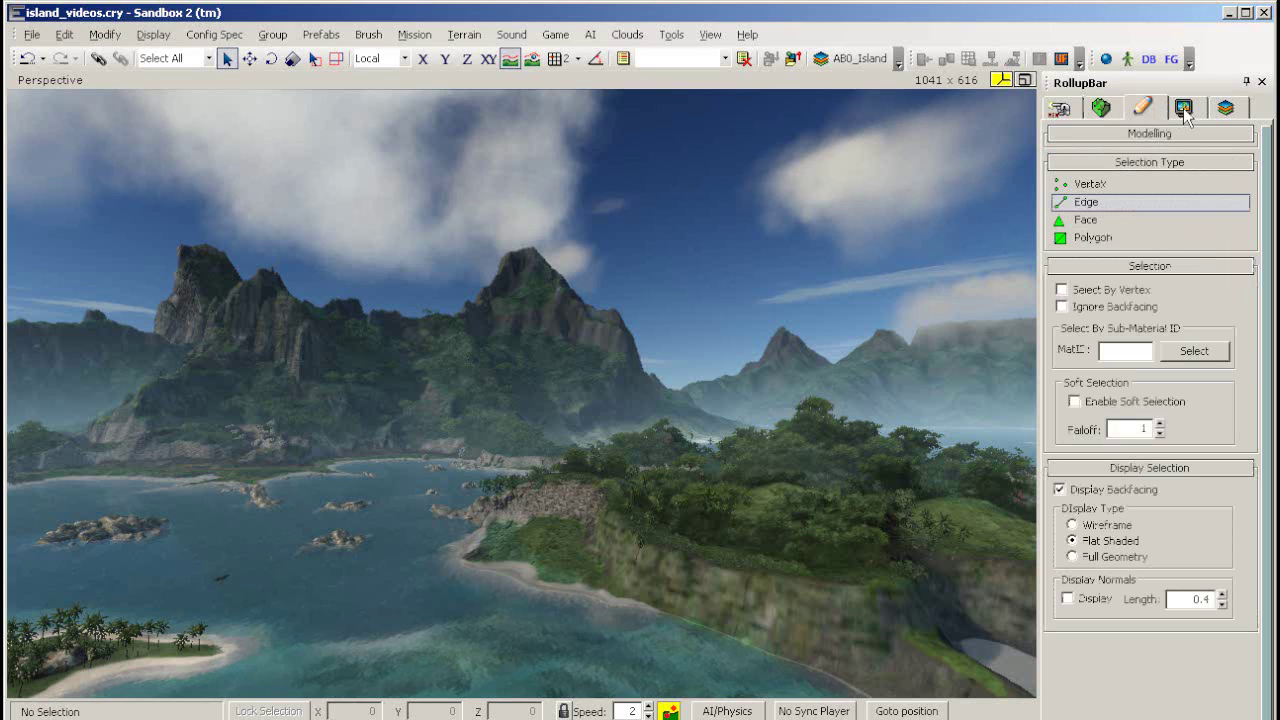
left_click(1184, 110)
left_click(1232, 110)
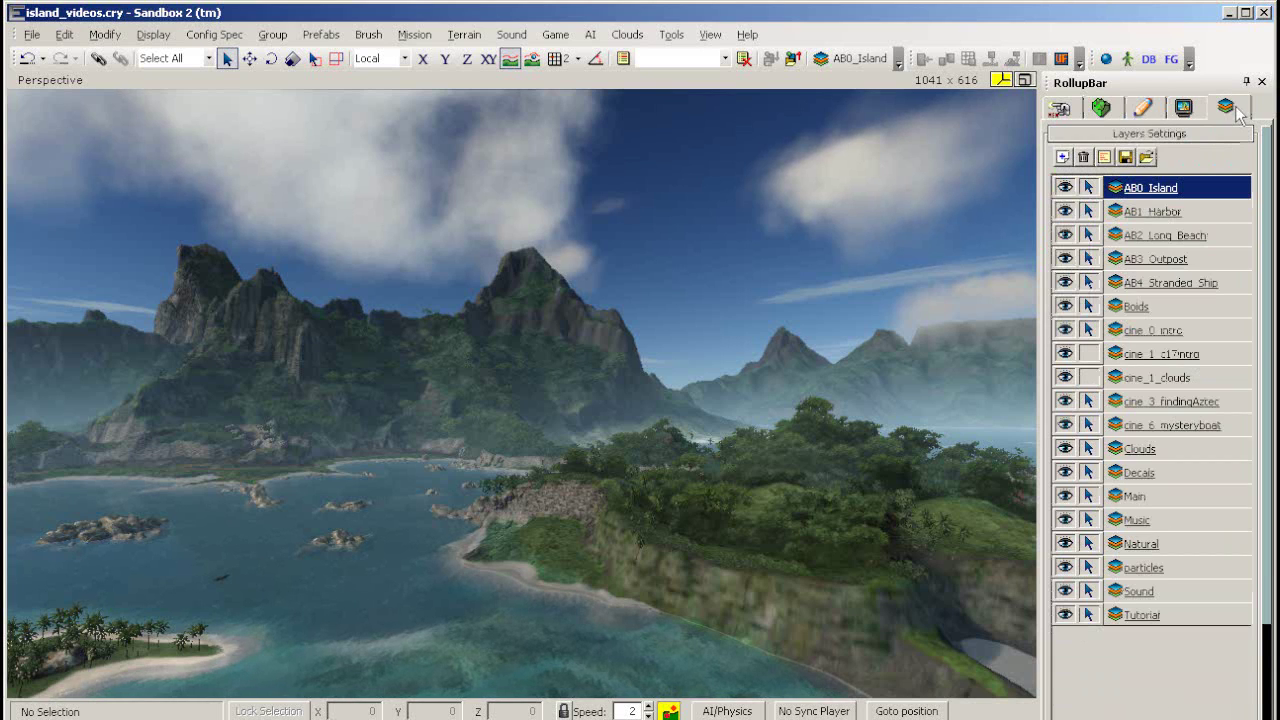
List the available Entity objects in the RollupBar and expand the Lights folder
left_click(1059, 110)
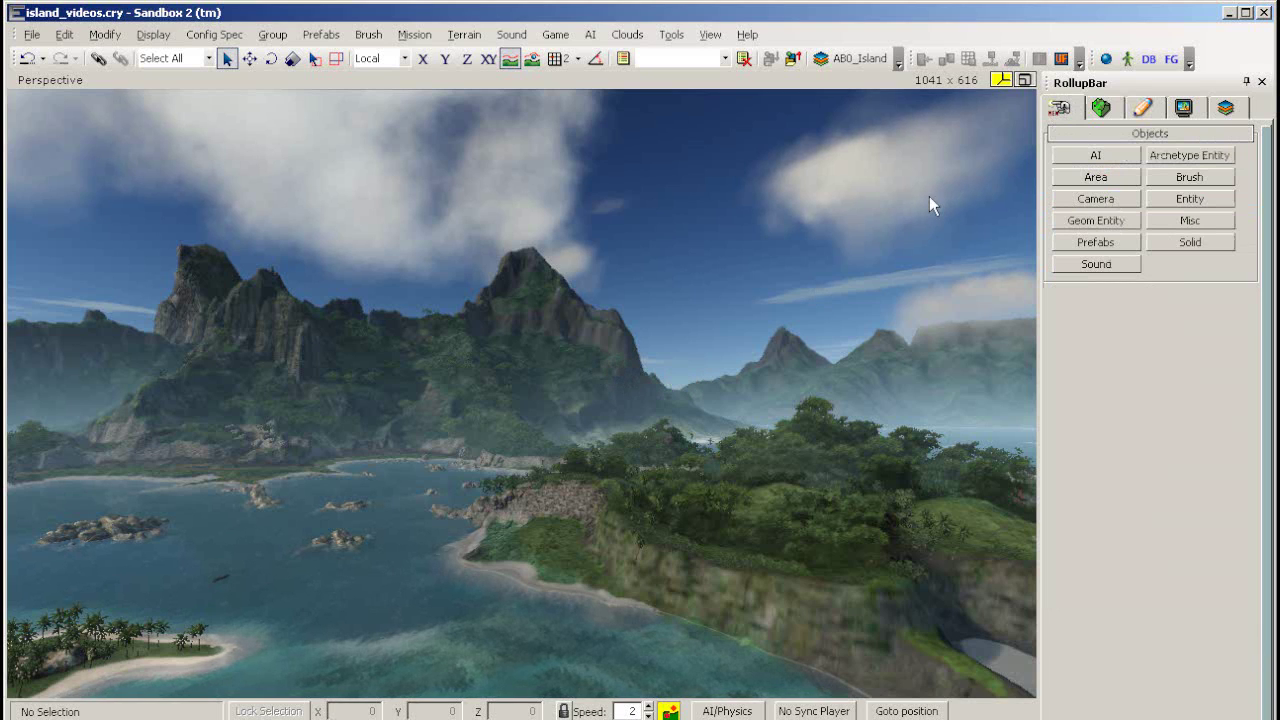
left_click(1187, 199)
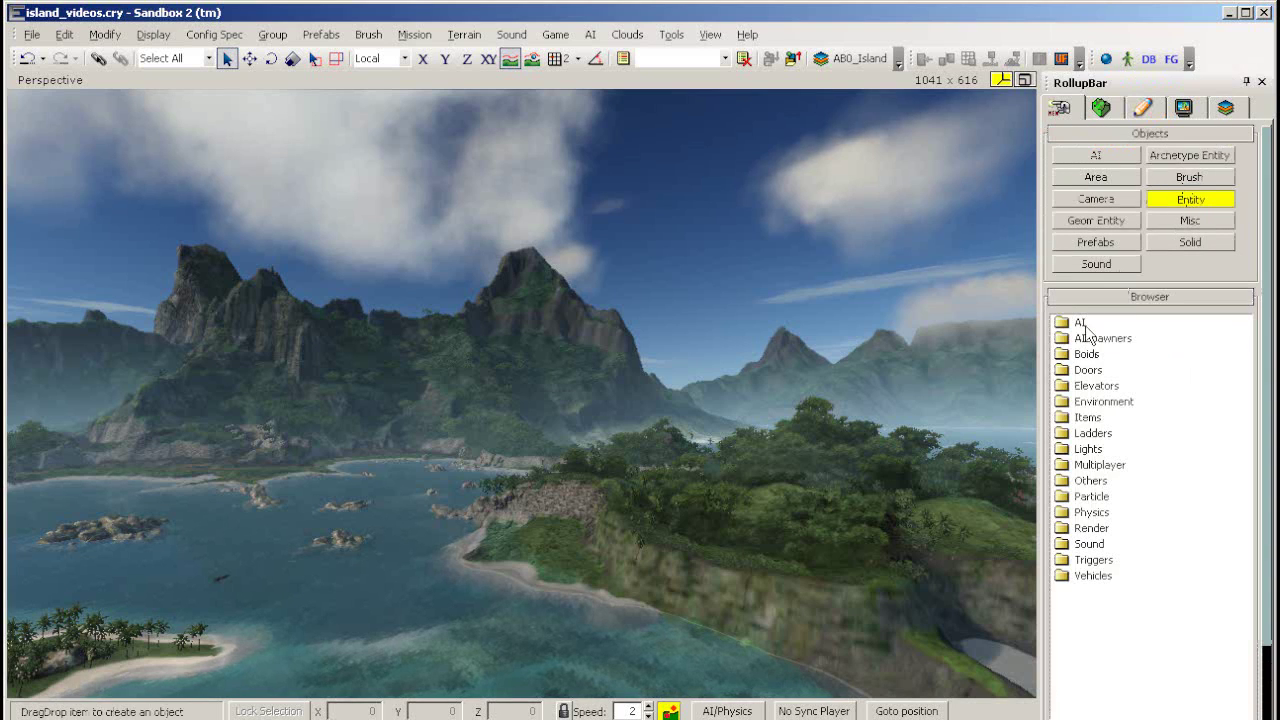
double_click(1086, 450)
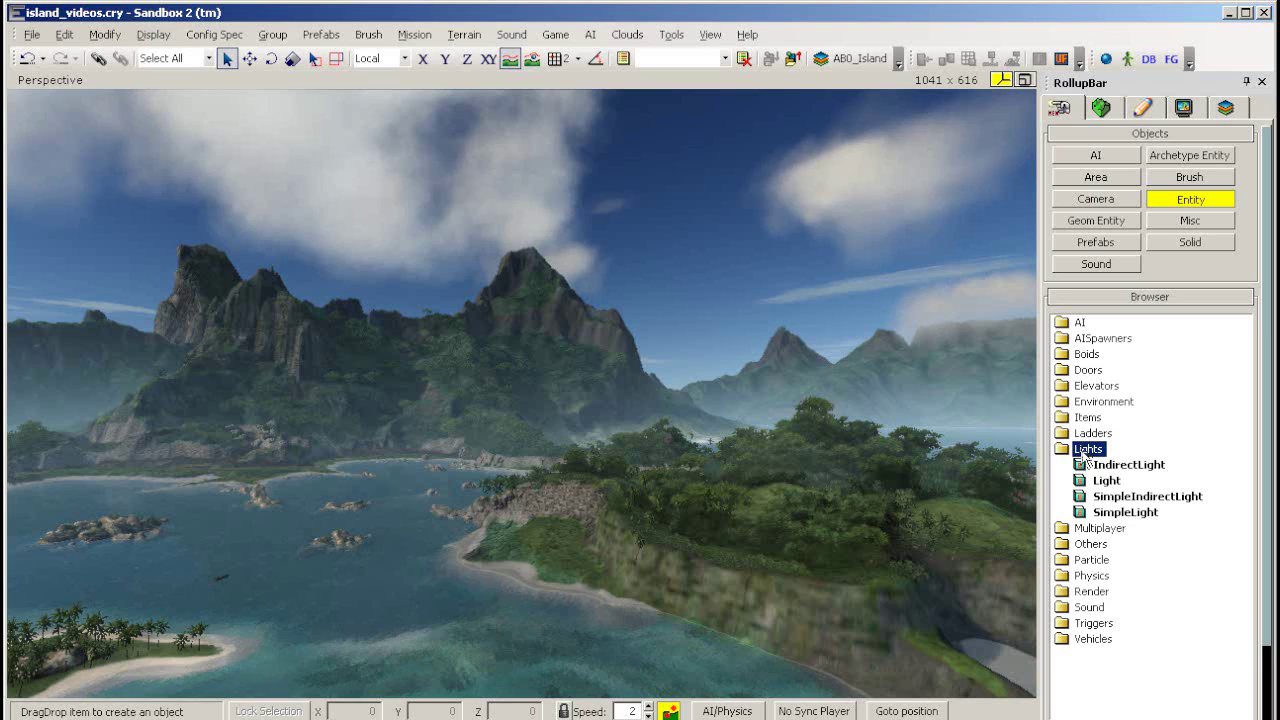
Collapse and re-expand the Objects and Browser rollouts to examine the full entity browser
left_click(1197, 130)
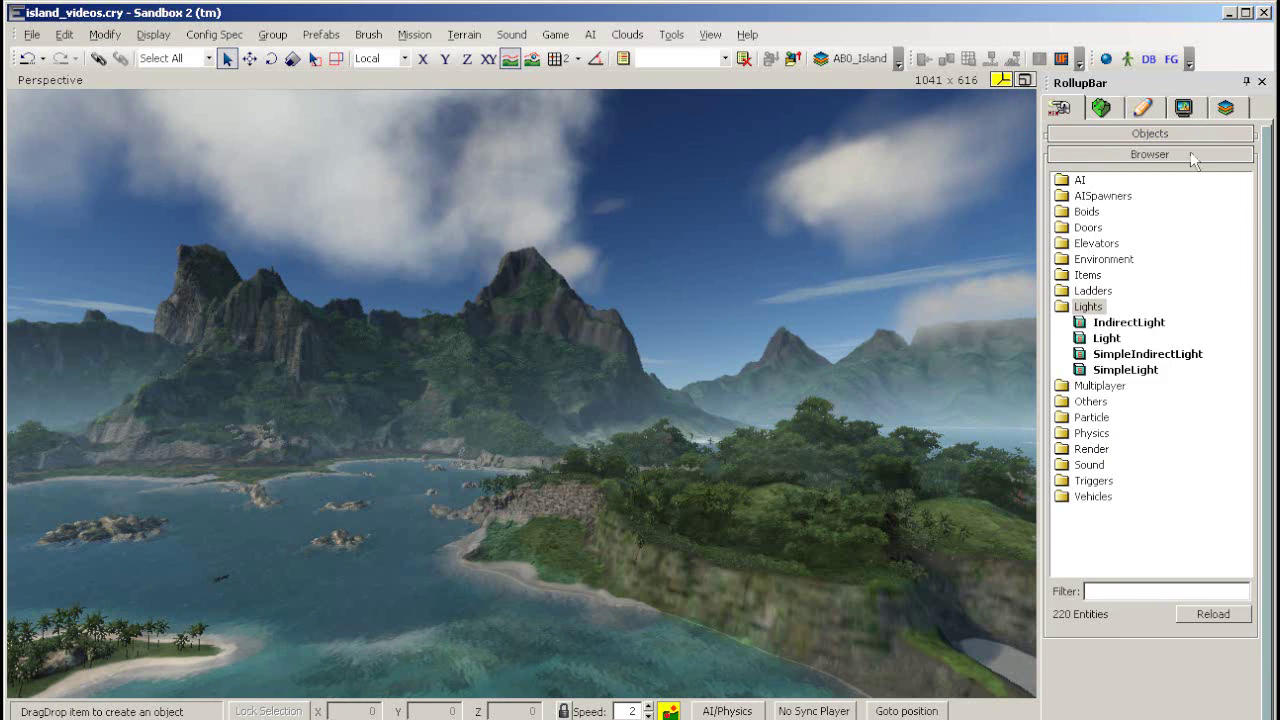
left_click(1191, 152)
left_click(1192, 152)
left_click(1193, 133)
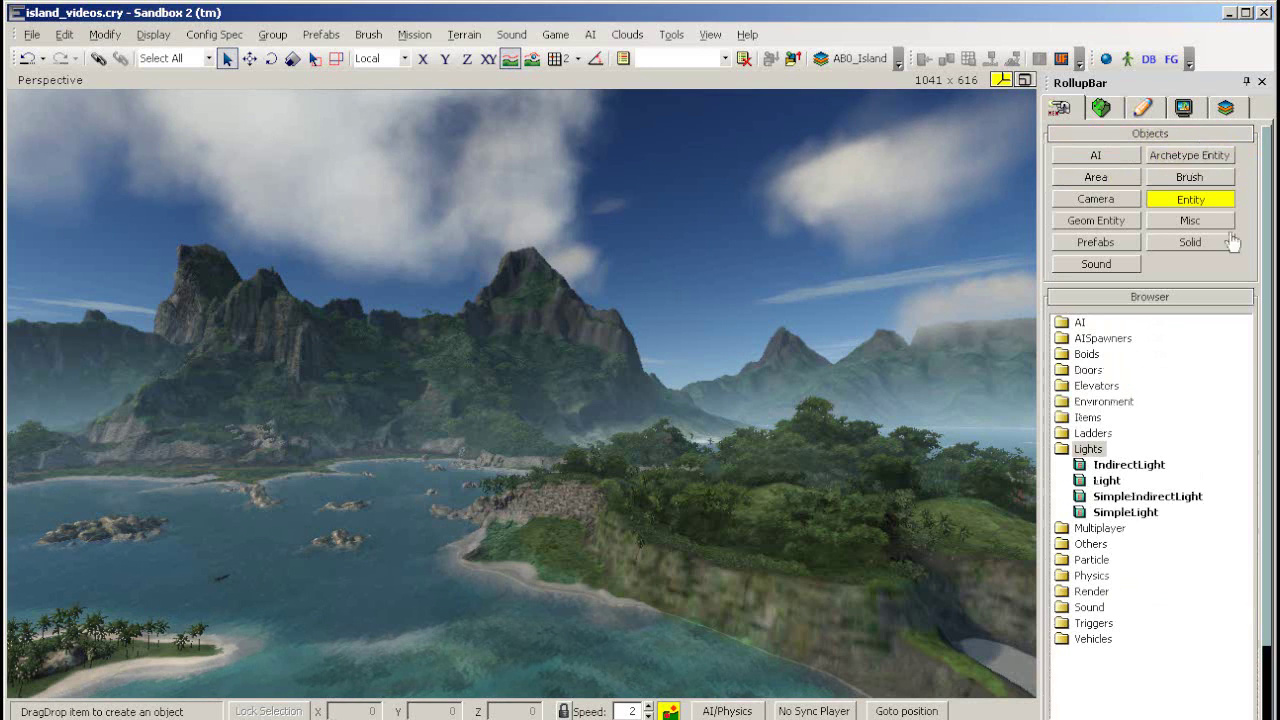
scroll(1266, 280, "down", 1)
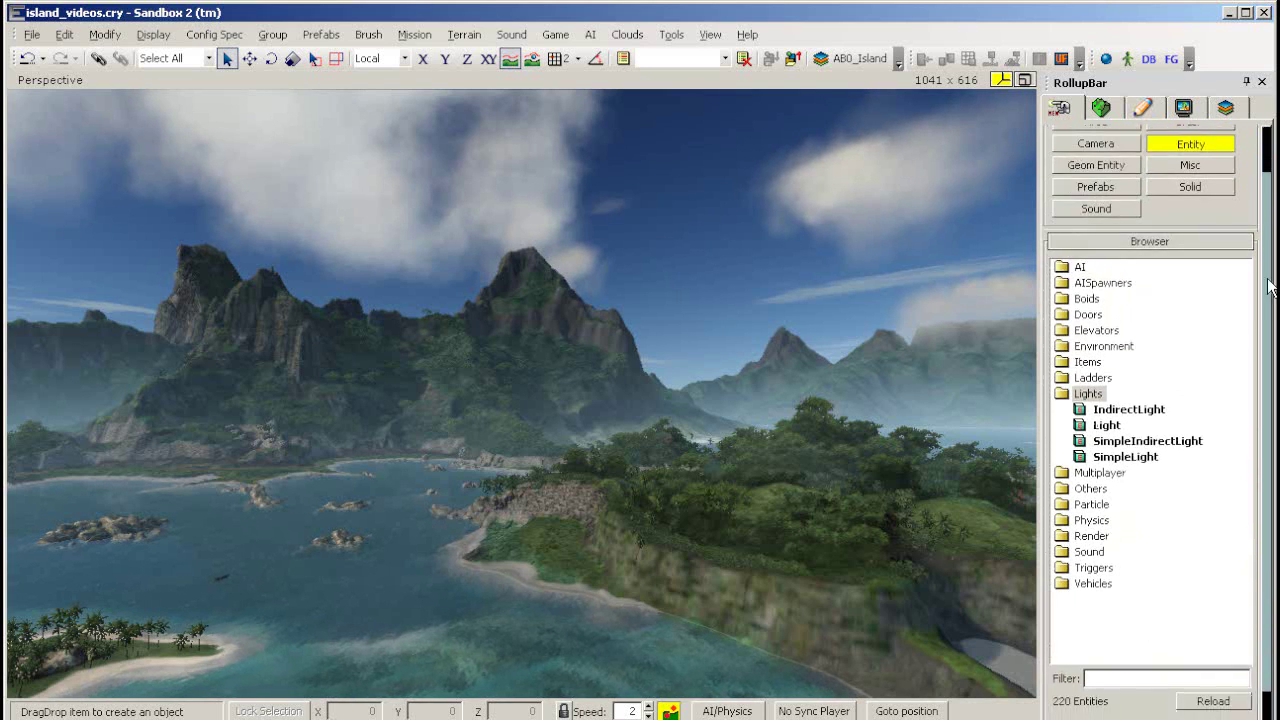
left_click_drag(1267, 283, 1205, 290)
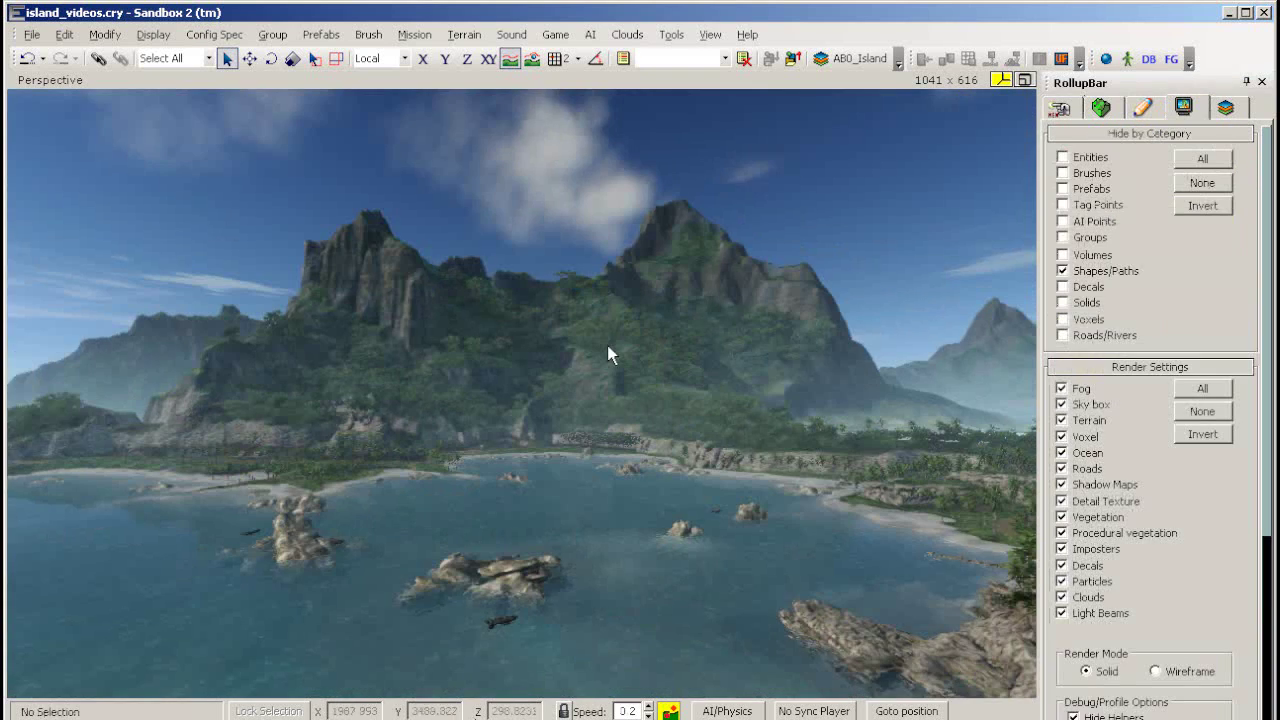
Show the ToolBox, move it toward the middle of the viewport to view its commands, and close it
left_click(711, 35)
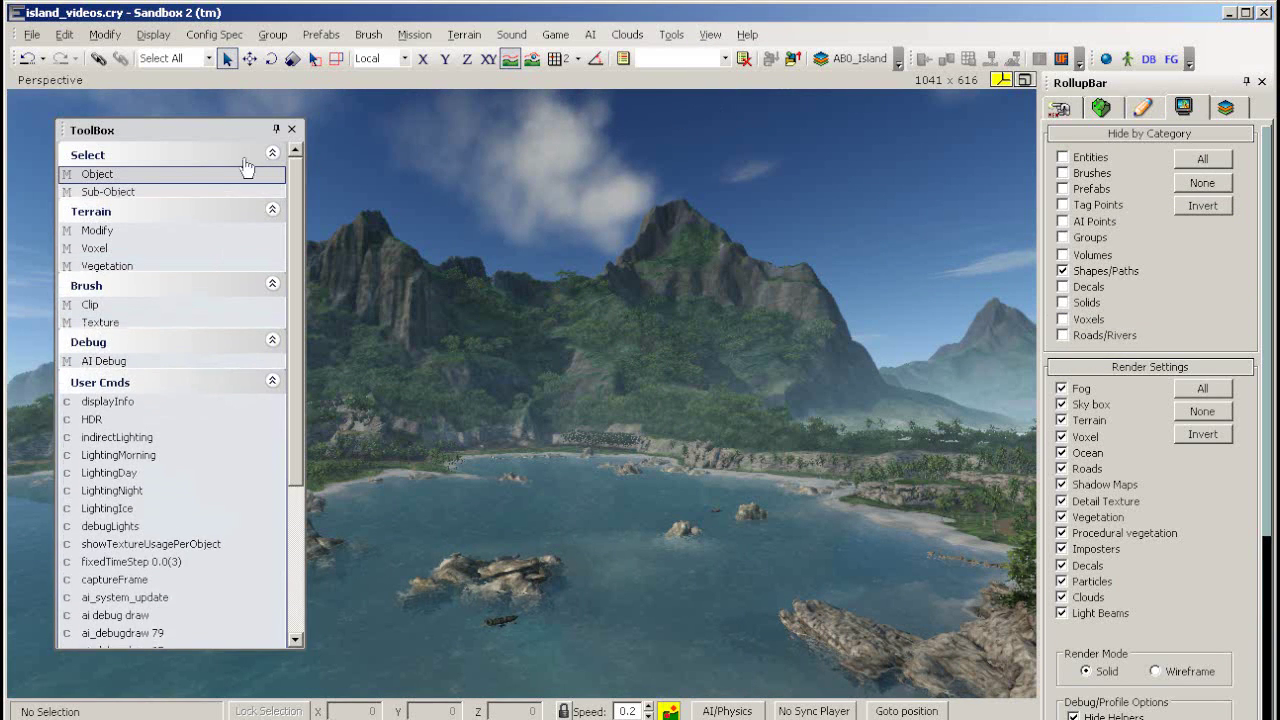
left_click_drag(178, 132, 538, 132)
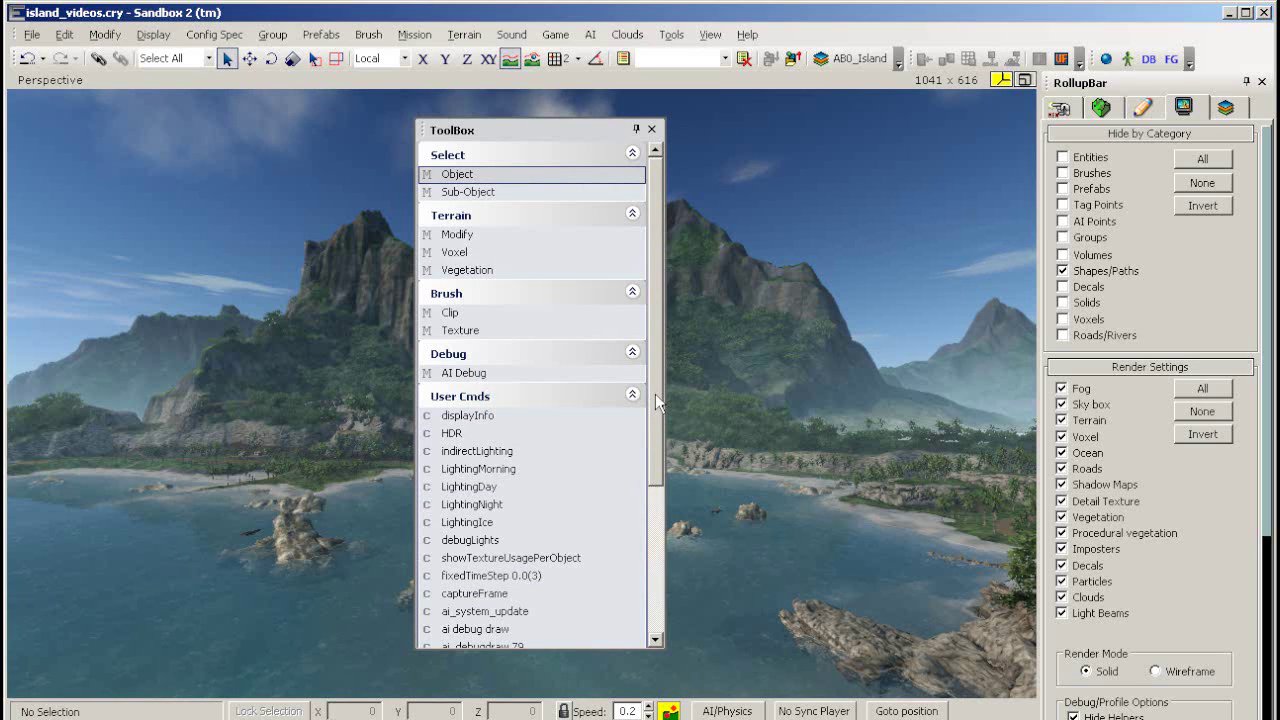
left_click(651, 129)
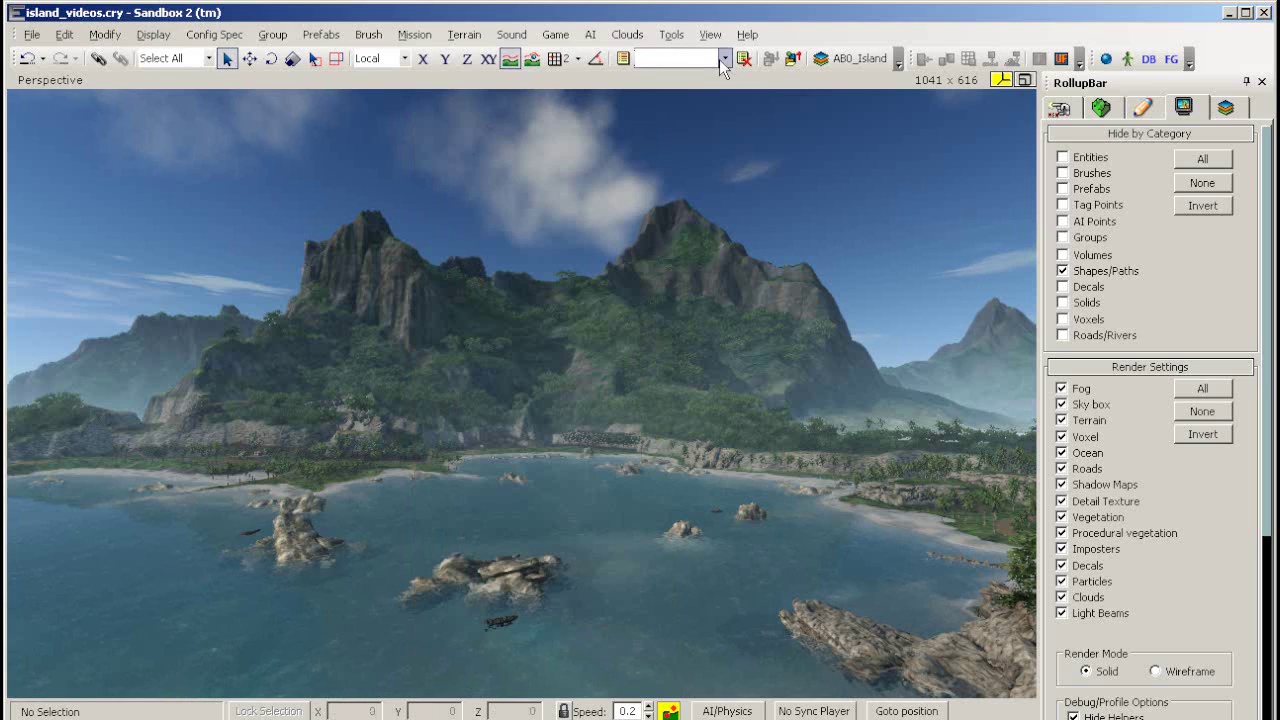
Open the Track View pane and display the C17_Tray sequence
left_click(710, 37)
mouse_move(725, 57)
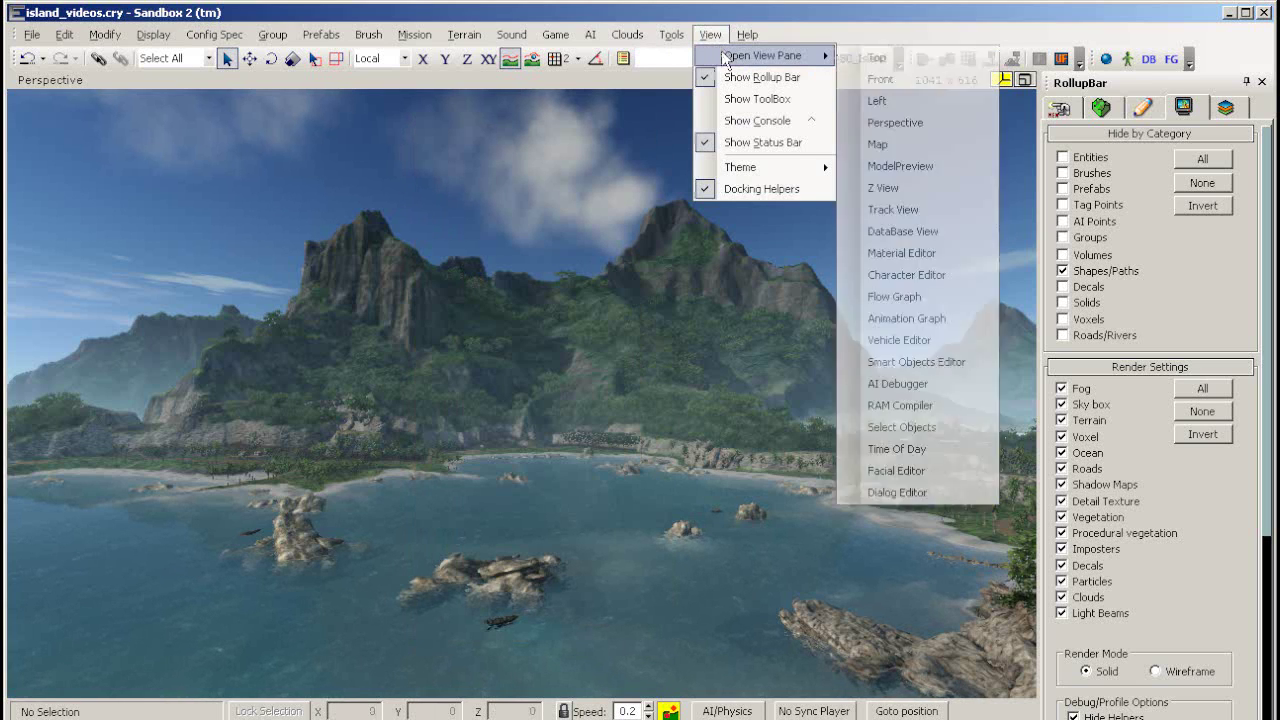
left_click(922, 215)
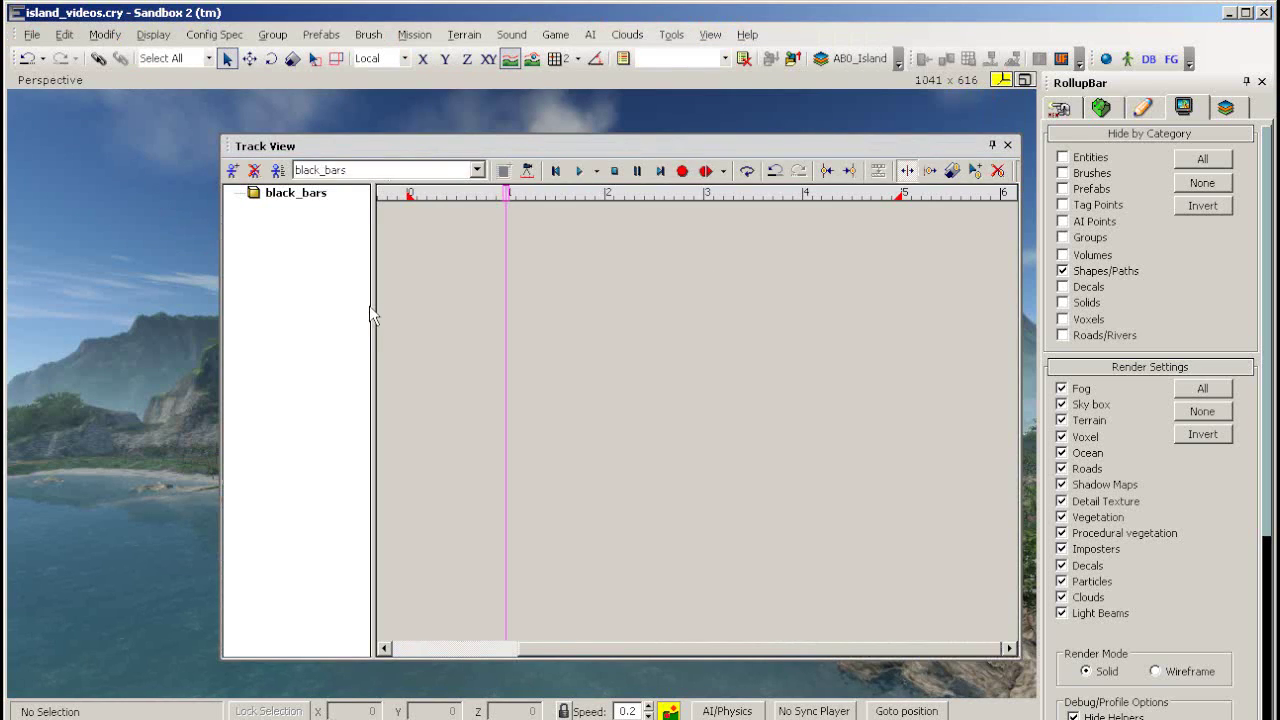
left_click(477, 170)
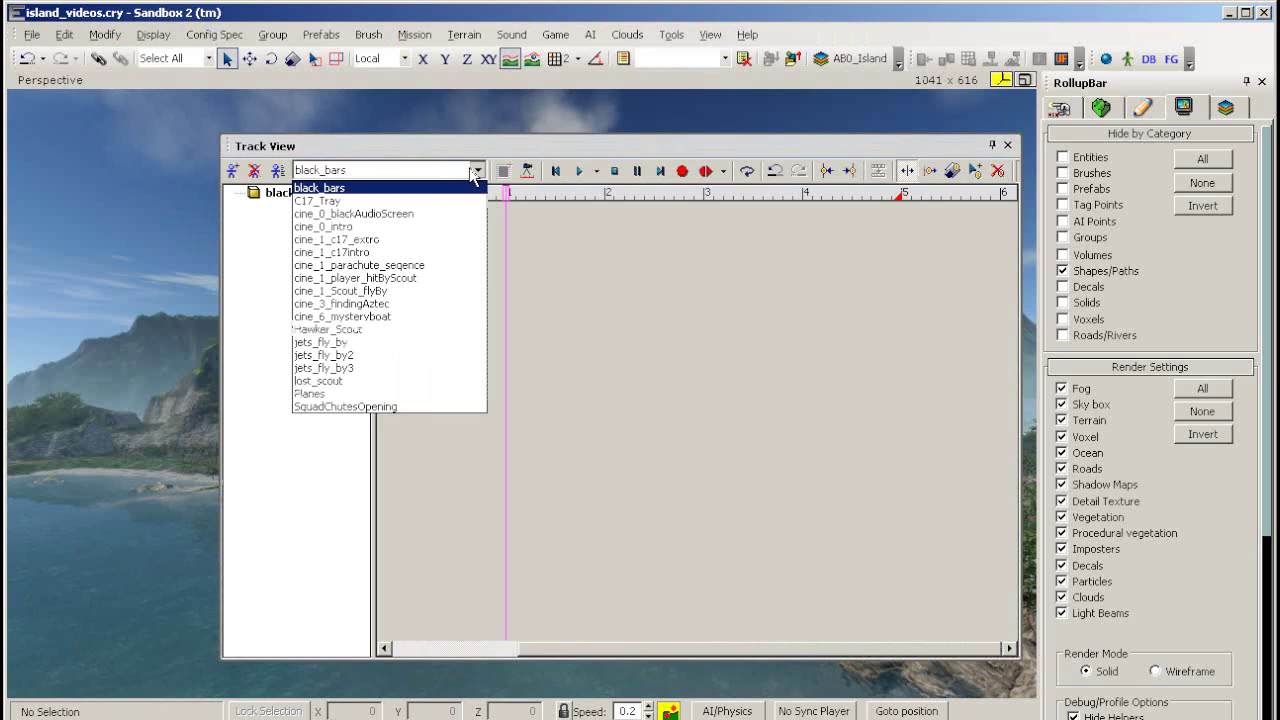
left_click(380, 205)
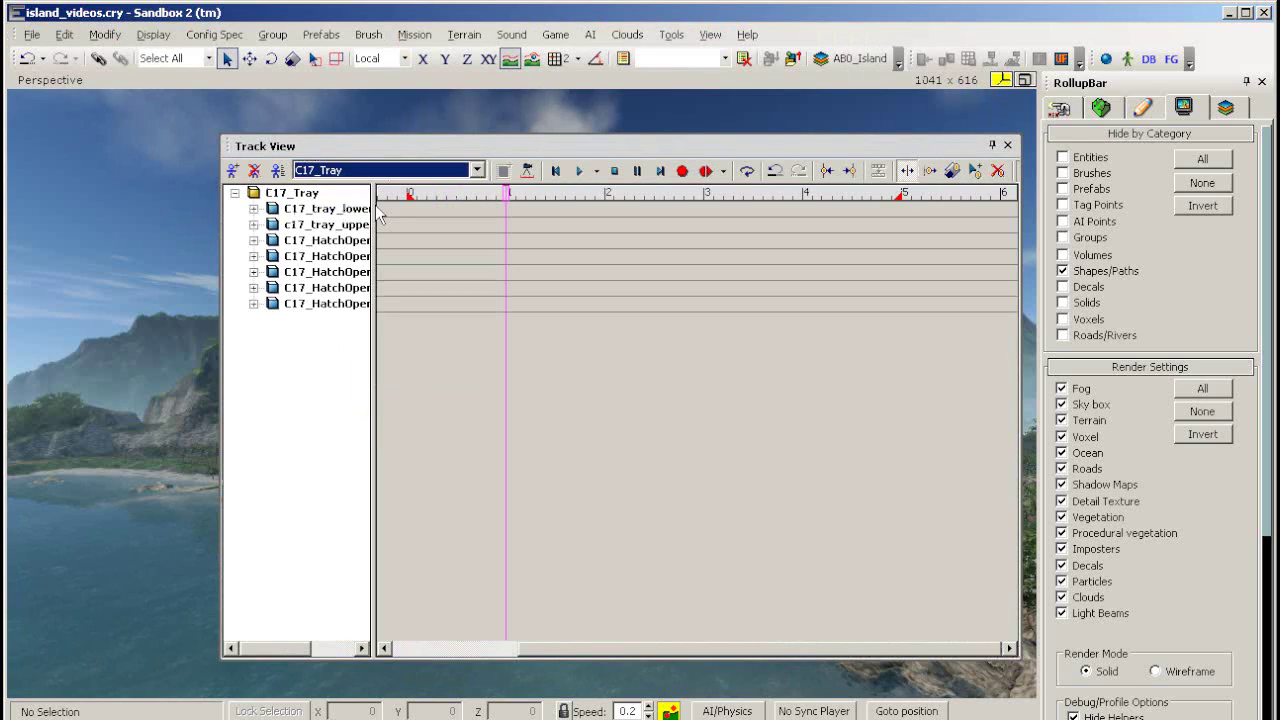
Expand two hatch nodes of the C17_Tray sequence to examine their Position, Rotation and Event tracks, and close Track View
left_click(253, 287)
left_click(253, 255)
left_click(253, 255)
left_click(253, 256)
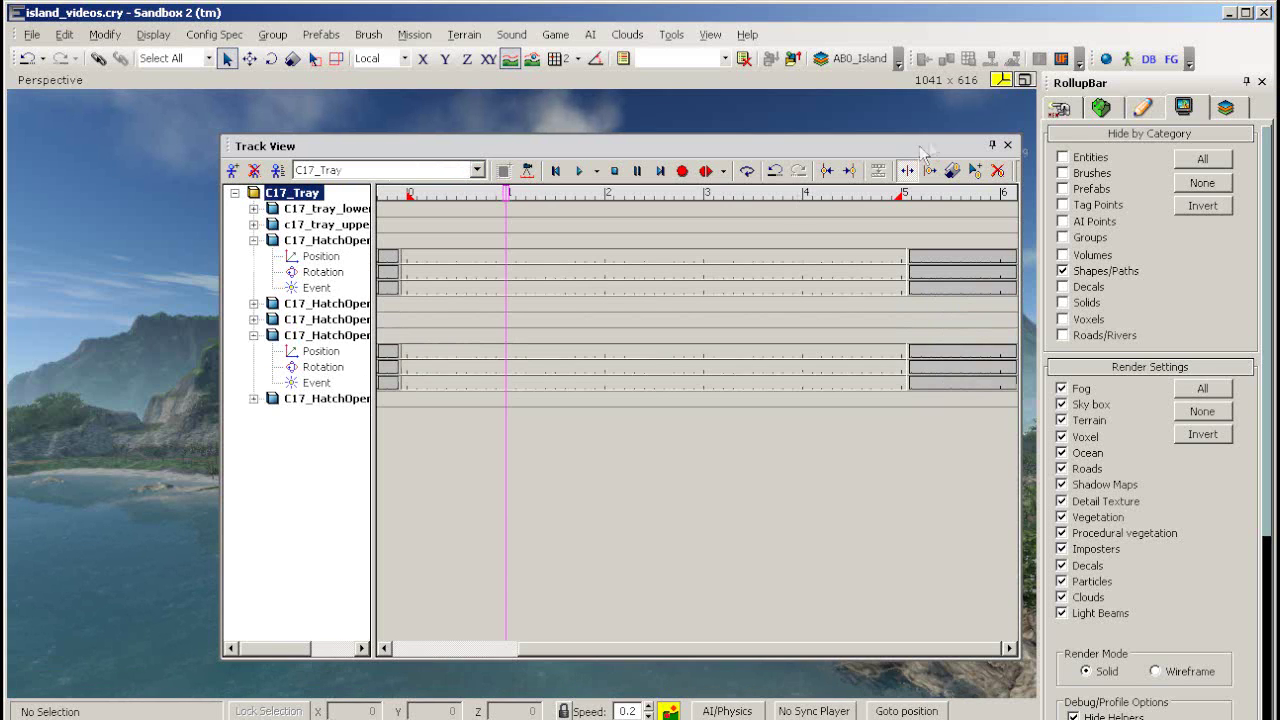
left_click(1007, 145)
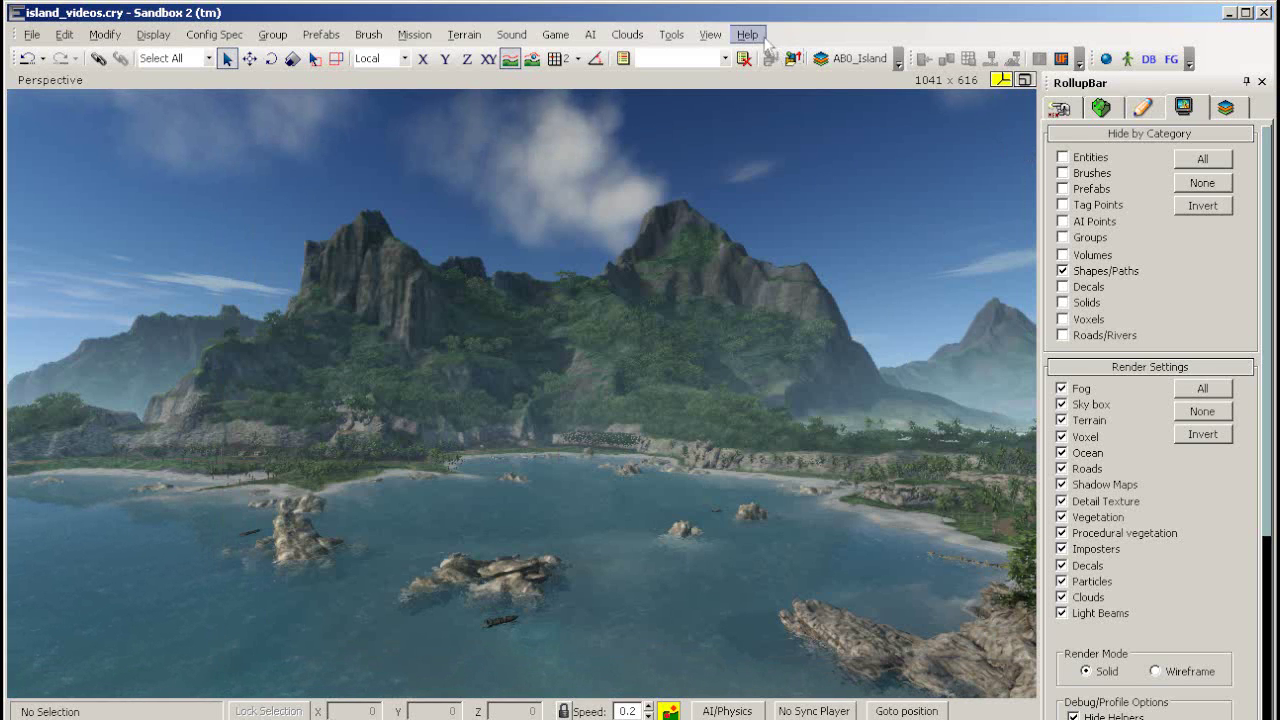
Open the DataBase View pane to look over its Entity Library and other library pages, and close it
left_click(711, 34)
mouse_move(738, 66)
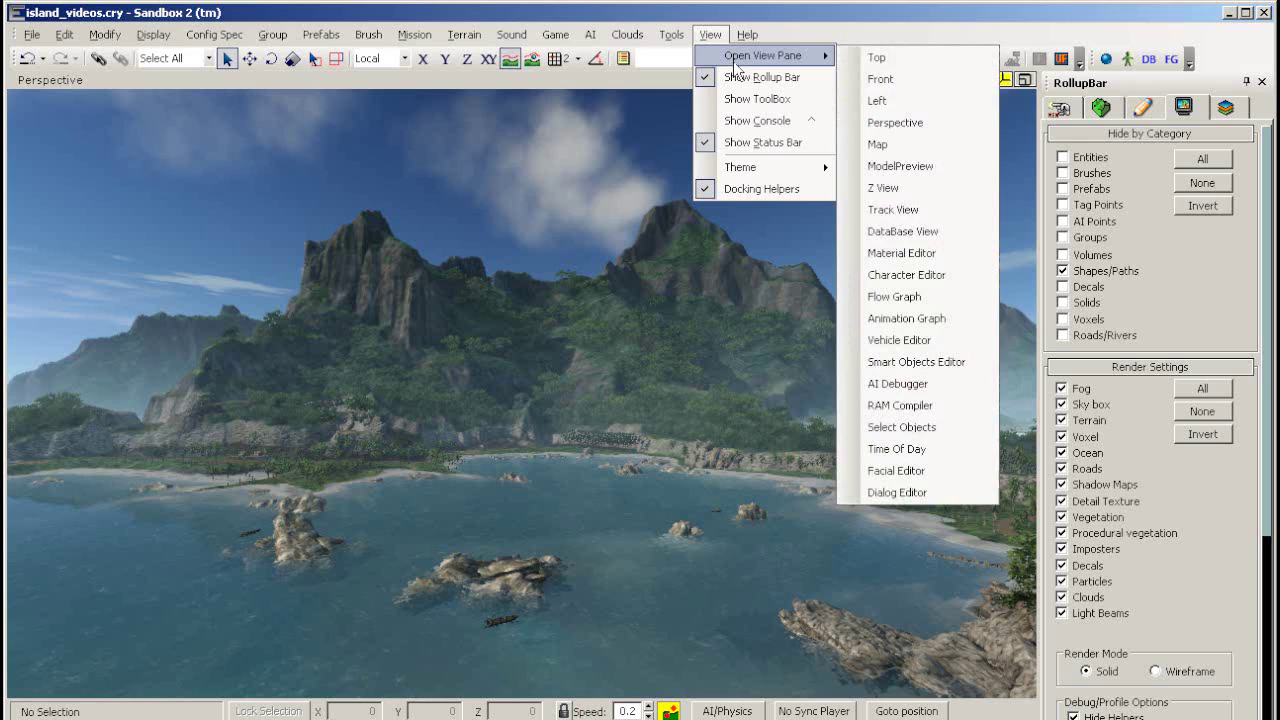
left_click(902, 231)
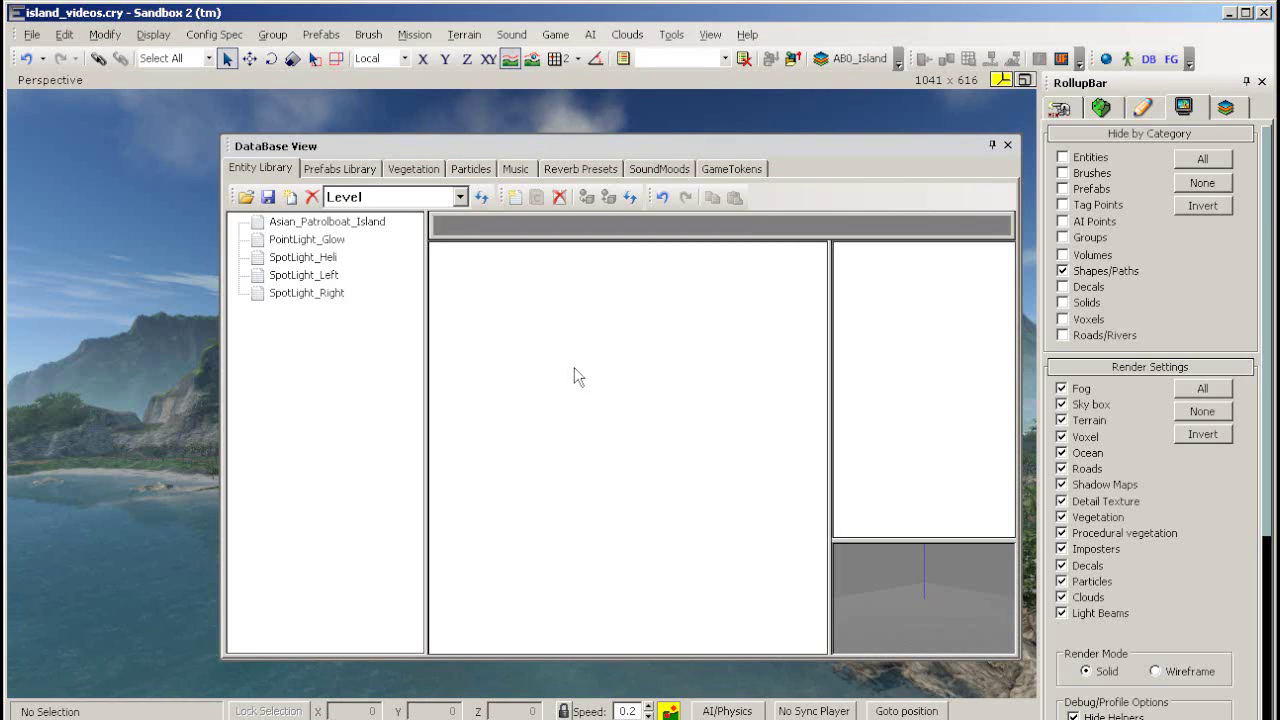
left_click(1008, 145)
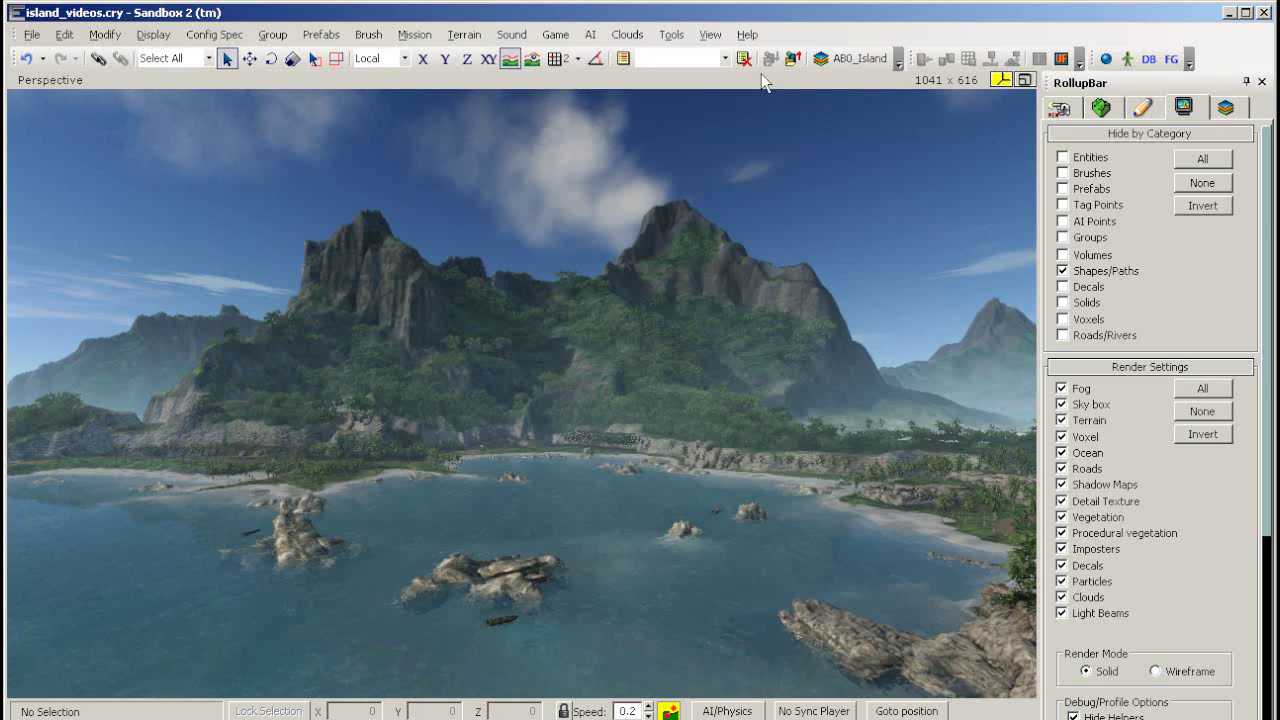
Open the Material Editor pane to view its material library folders, and close it
left_click(710, 34)
mouse_move(779, 60)
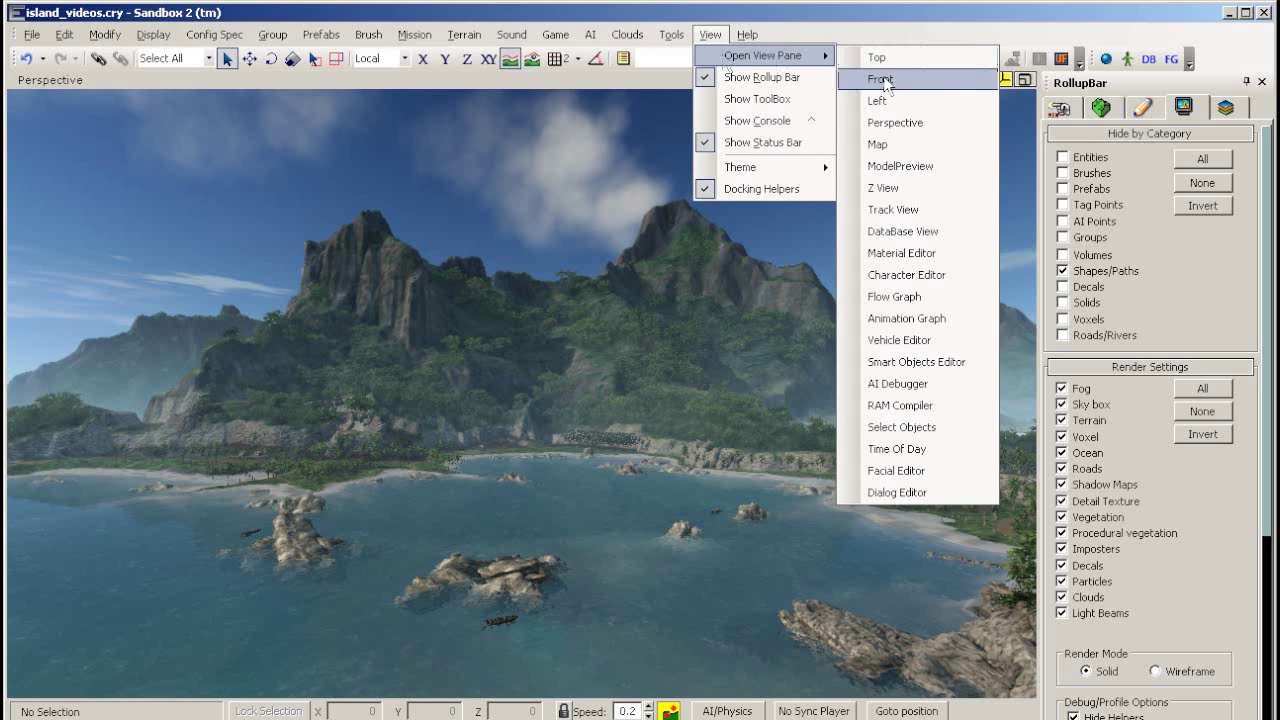
left_click(897, 255)
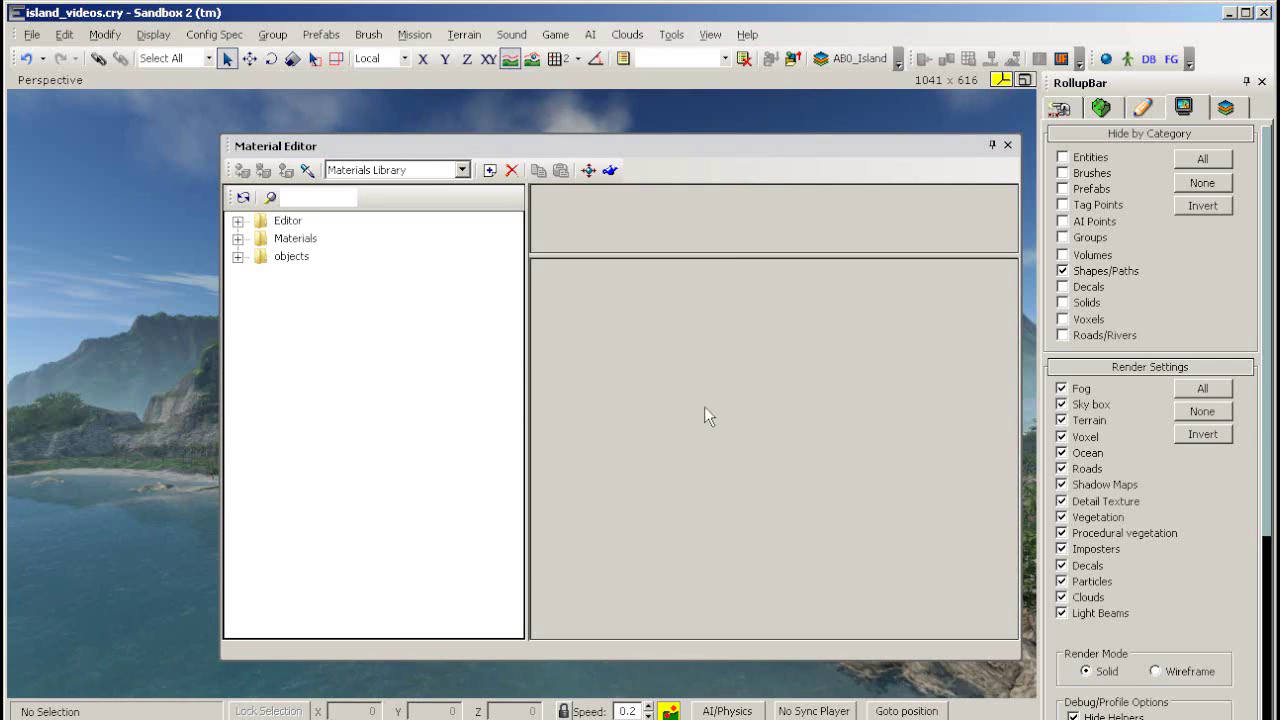
left_click(1007, 145)
Open the Character Editor pane to view the character preview, attachments and available animations, and close it
left_click(710, 34)
mouse_move(810, 57)
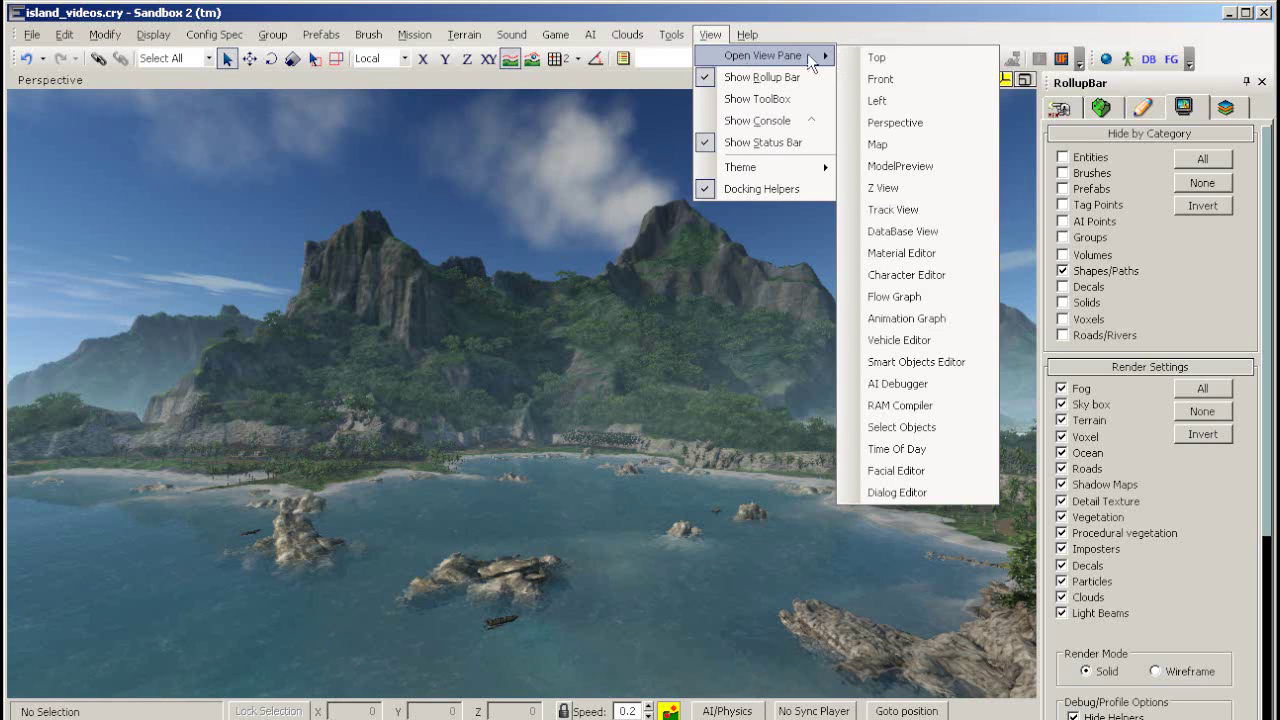
left_click(942, 281)
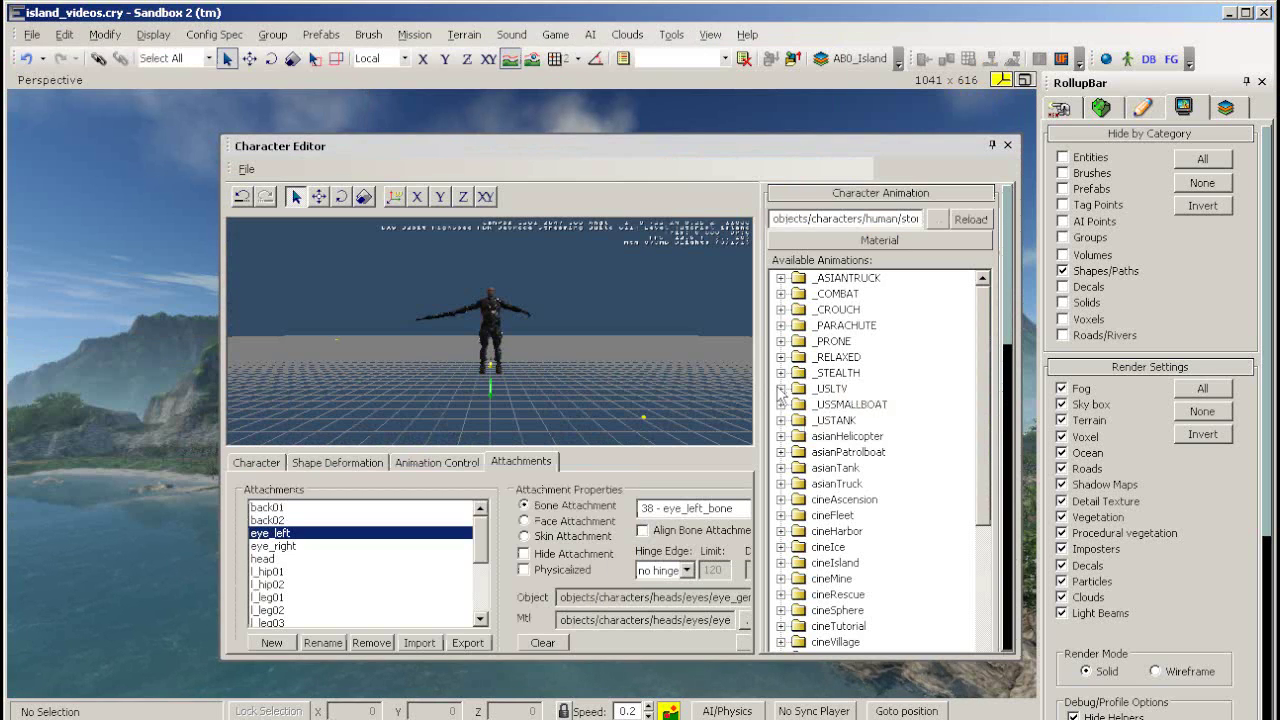
left_click(1008, 144)
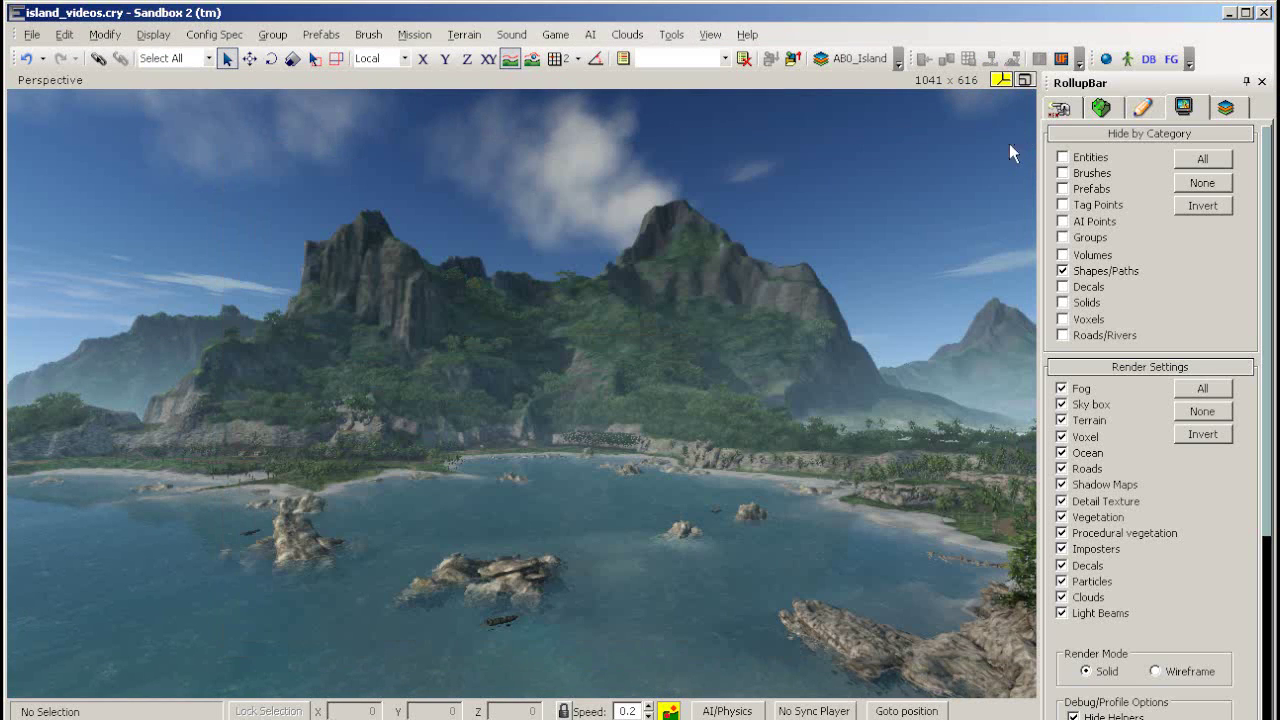
Open the Flow Graph pane to view its components, graph list and search areas, and close it
left_click(710, 34)
mouse_move(790, 55)
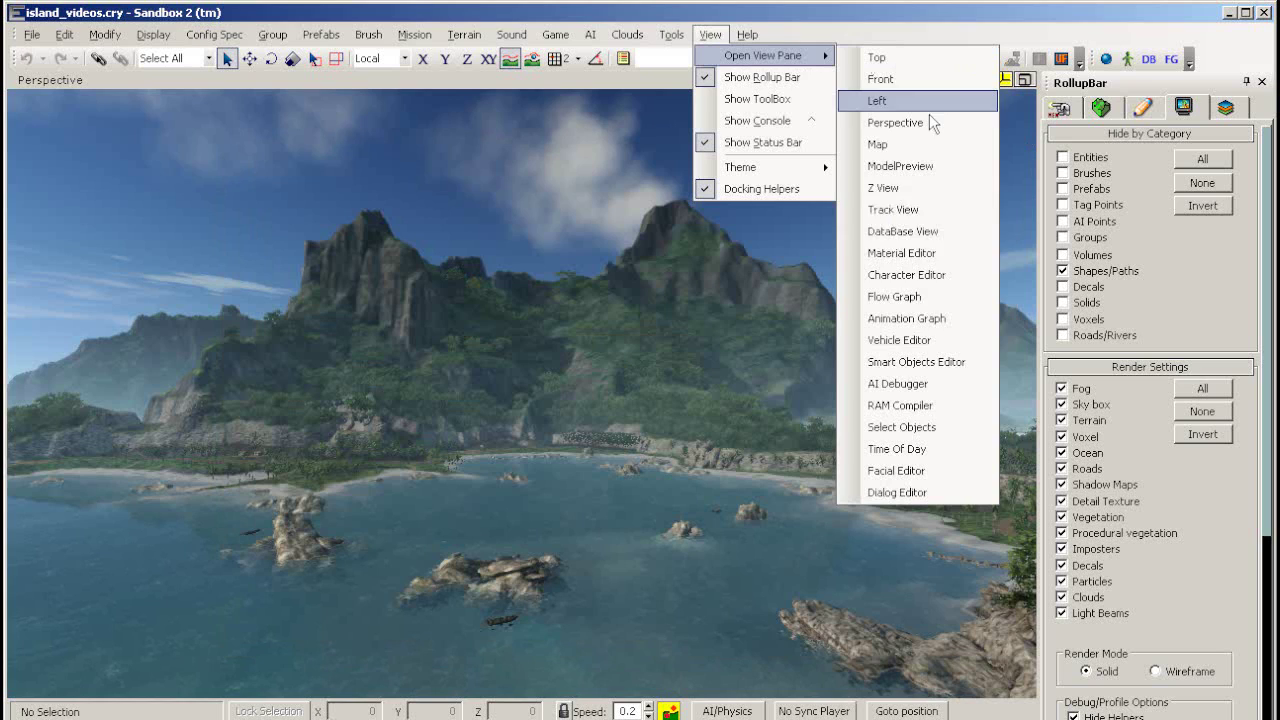
left_click(907, 297)
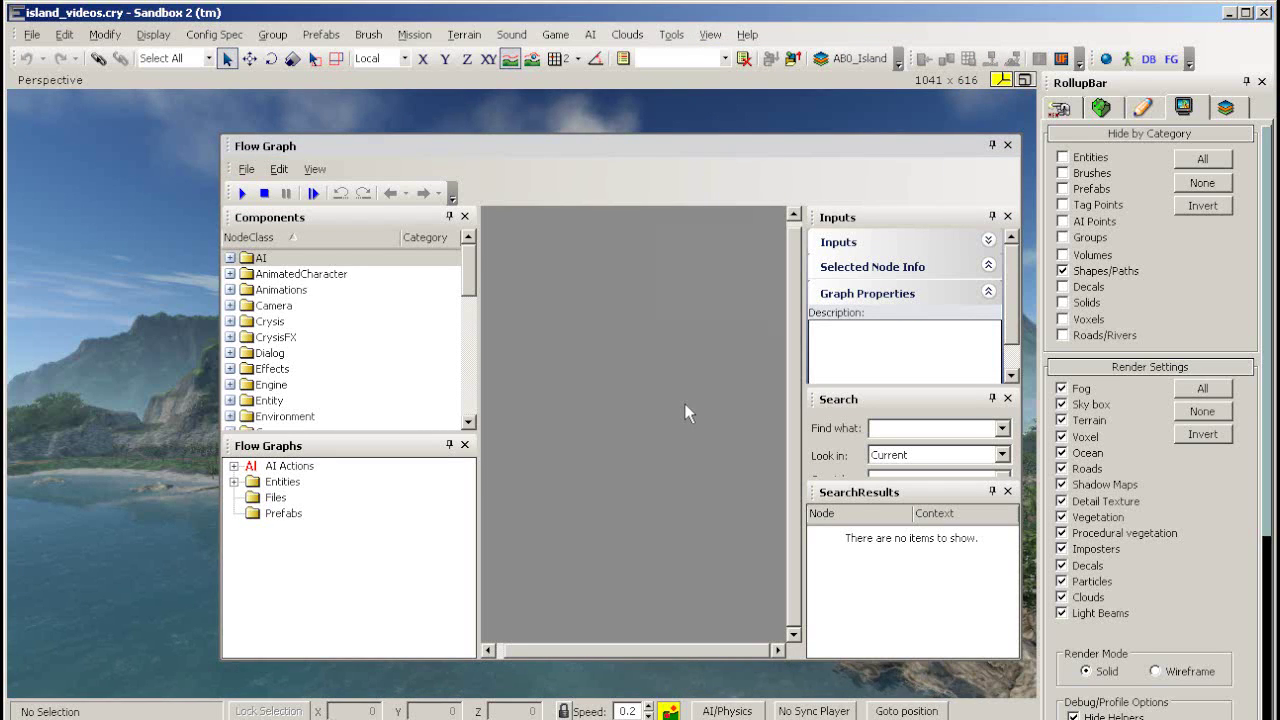
left_click(1008, 145)
Open the Animation Graph pane to view its states and character preview, and close it
left_click(710, 34)
mouse_move(790, 55)
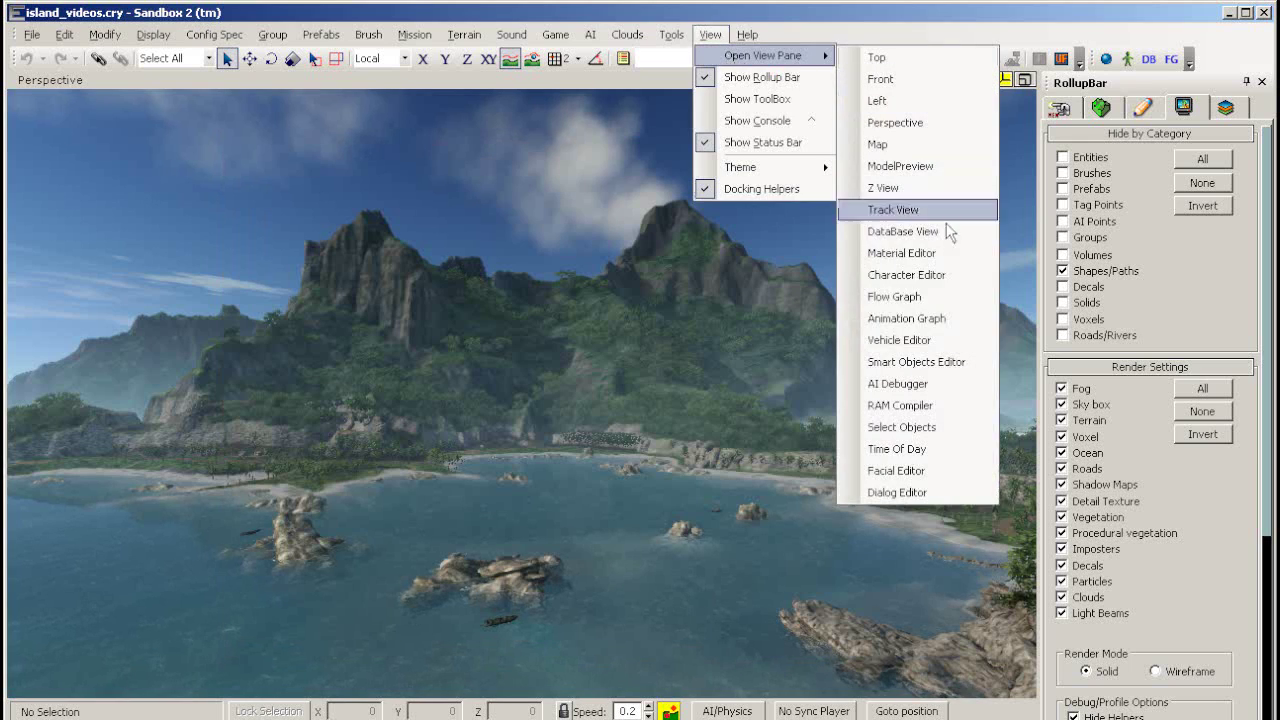
left_click(940, 320)
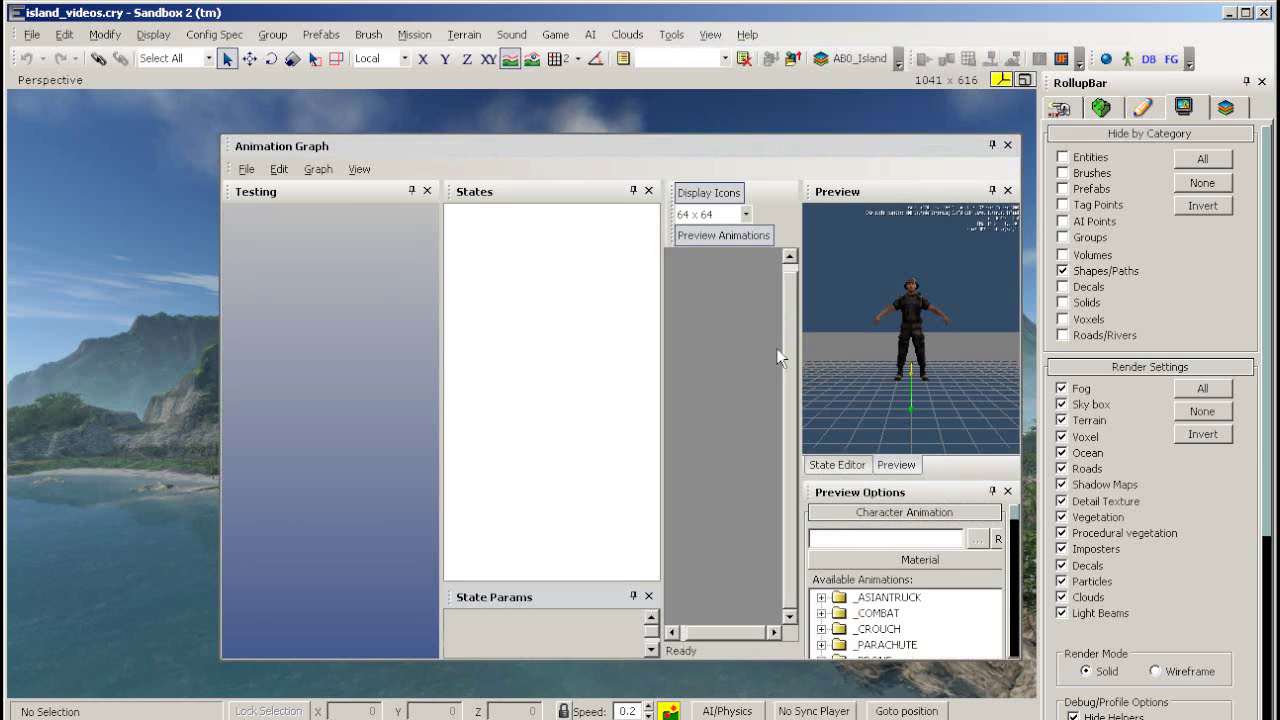
left_click(1008, 145)
Open the Vehicle Editor pane to view its task and edit options, and close it
left_click(710, 34)
mouse_move(780, 55)
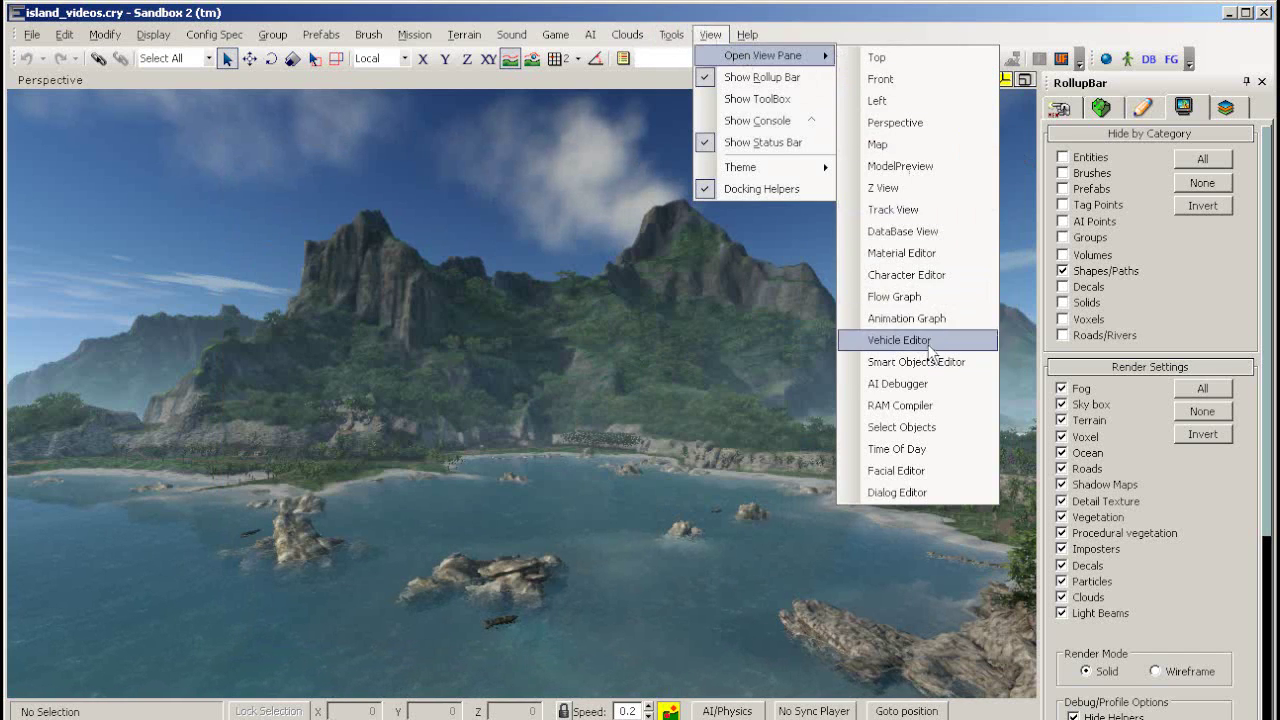
left_click(899, 340)
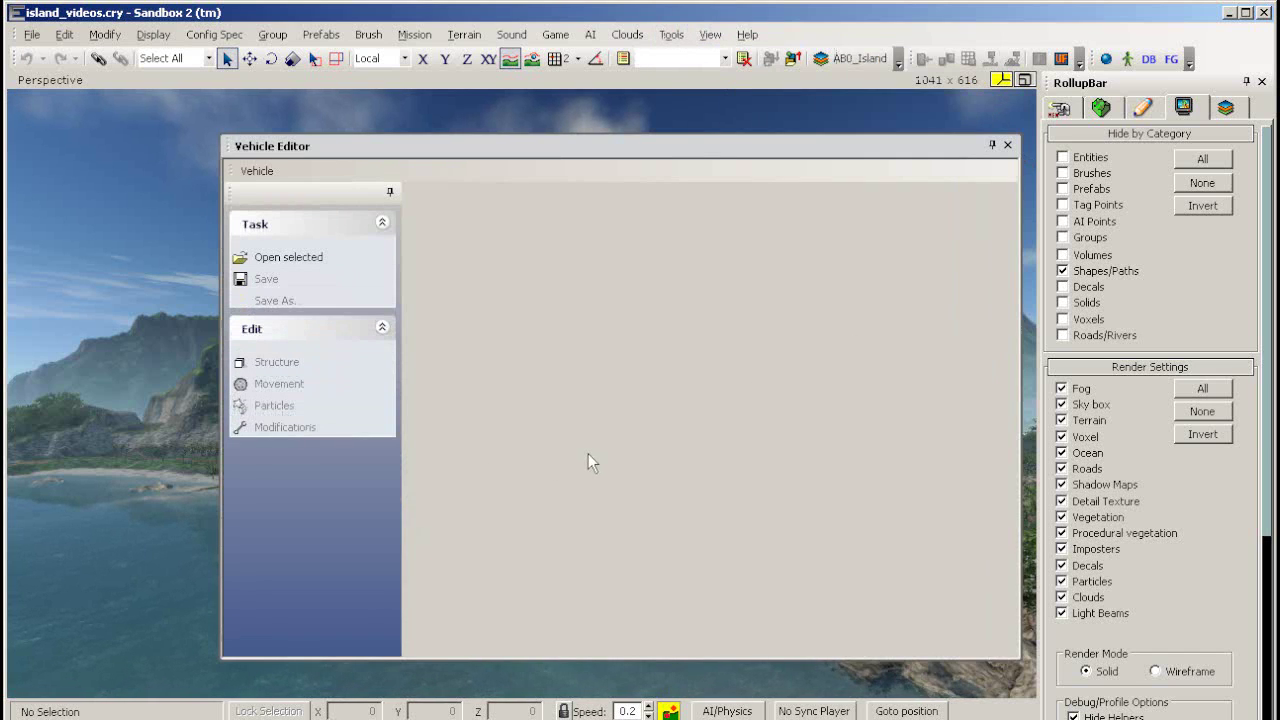
left_click(1008, 145)
Open the Smart Objects Editor pane to examine its rules and properties, and close it
left_click(710, 34)
mouse_move(780, 55)
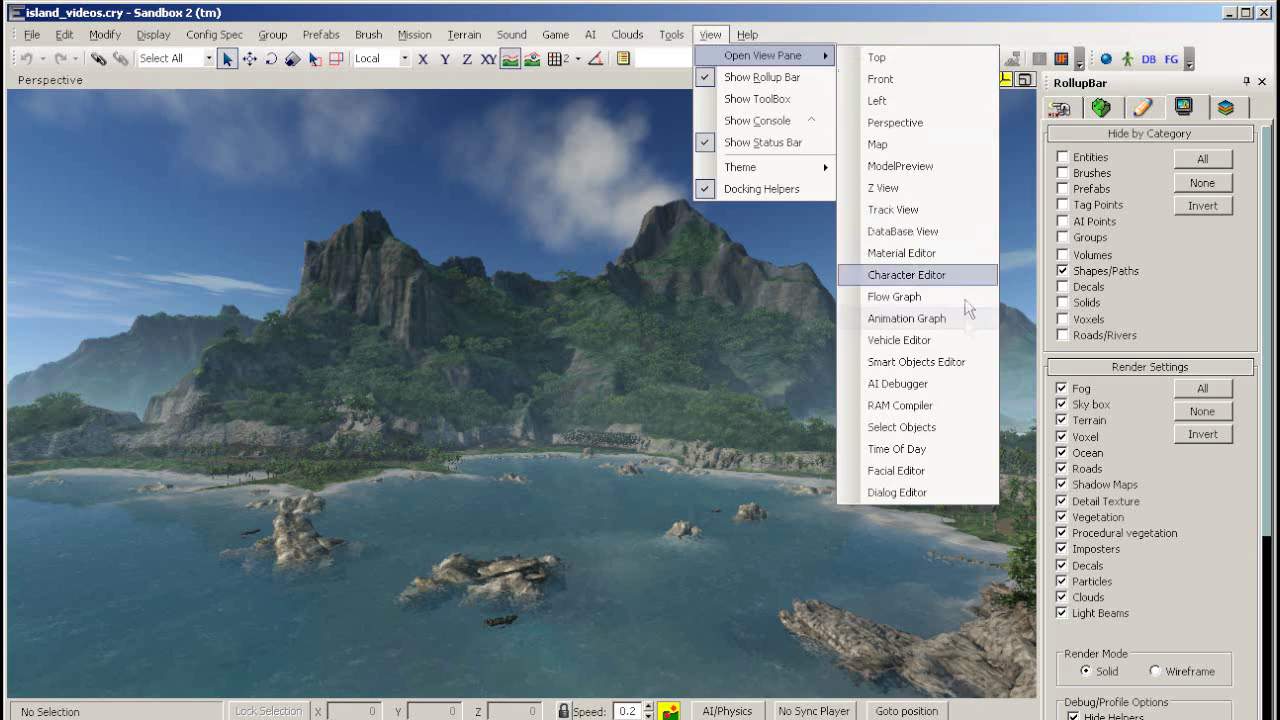
left_click(916, 362)
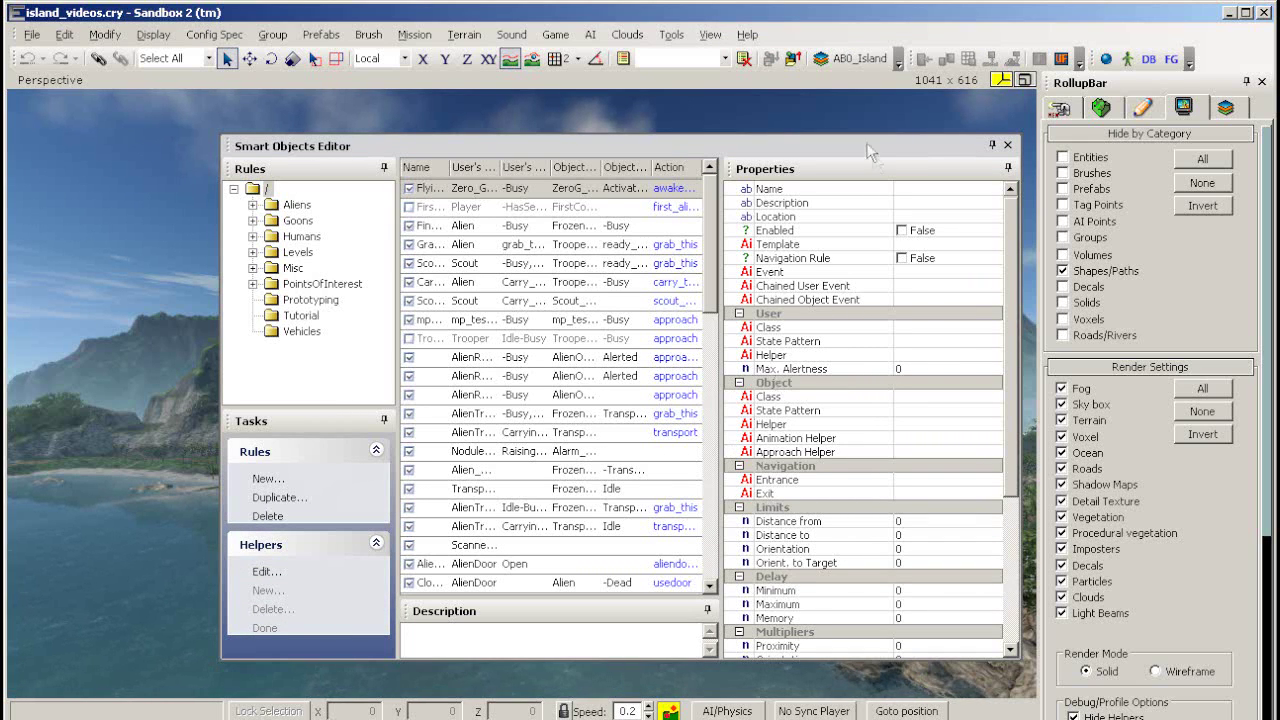
left_click(1008, 145)
Open the Time Of Day pane to examine its lighting curves and time settings, and close it
left_click(710, 34)
mouse_move(770, 55)
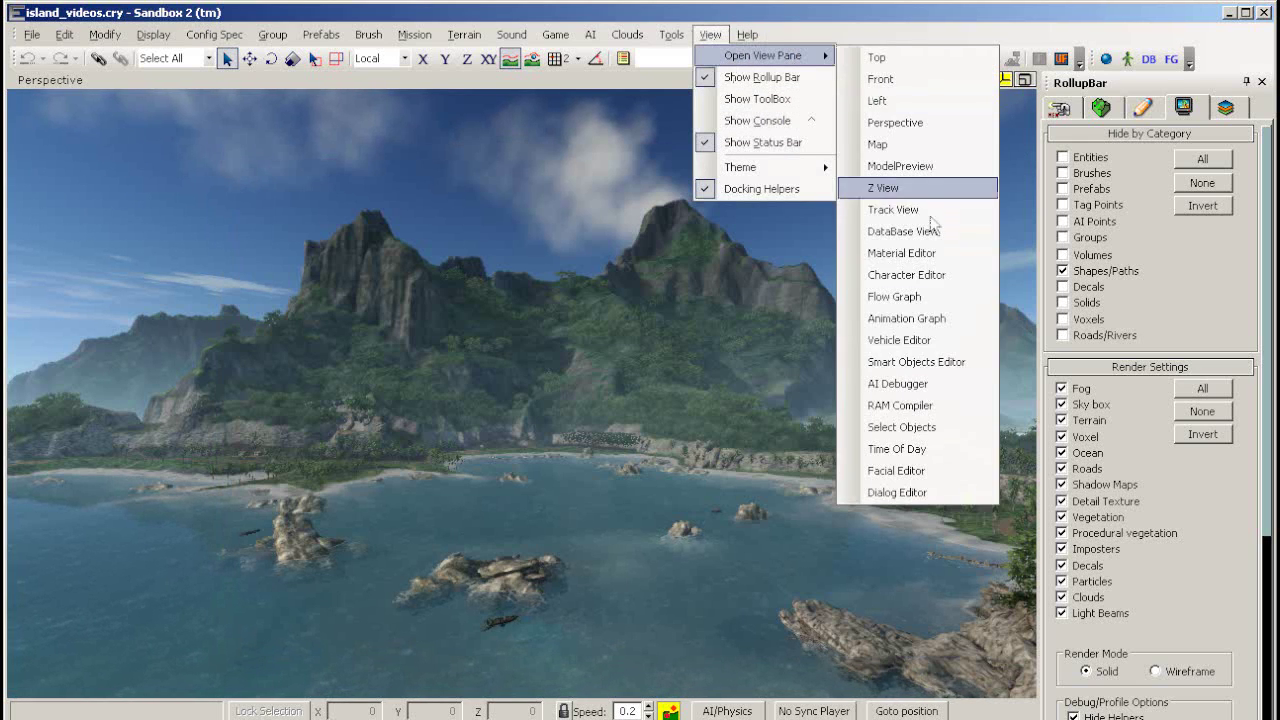
left_click(918, 449)
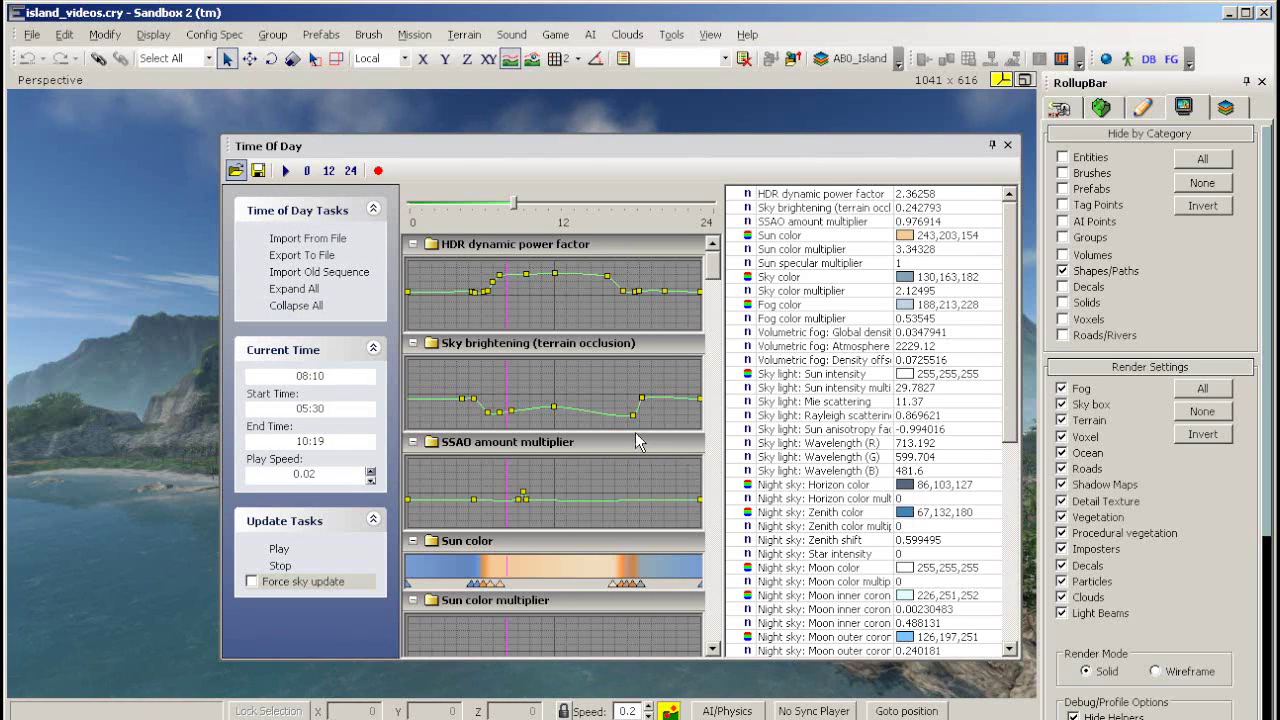
left_click(1008, 146)
Open the Dialog Editor pane to view its dialog folders and script line table, and close it
left_click(710, 34)
mouse_move(725, 57)
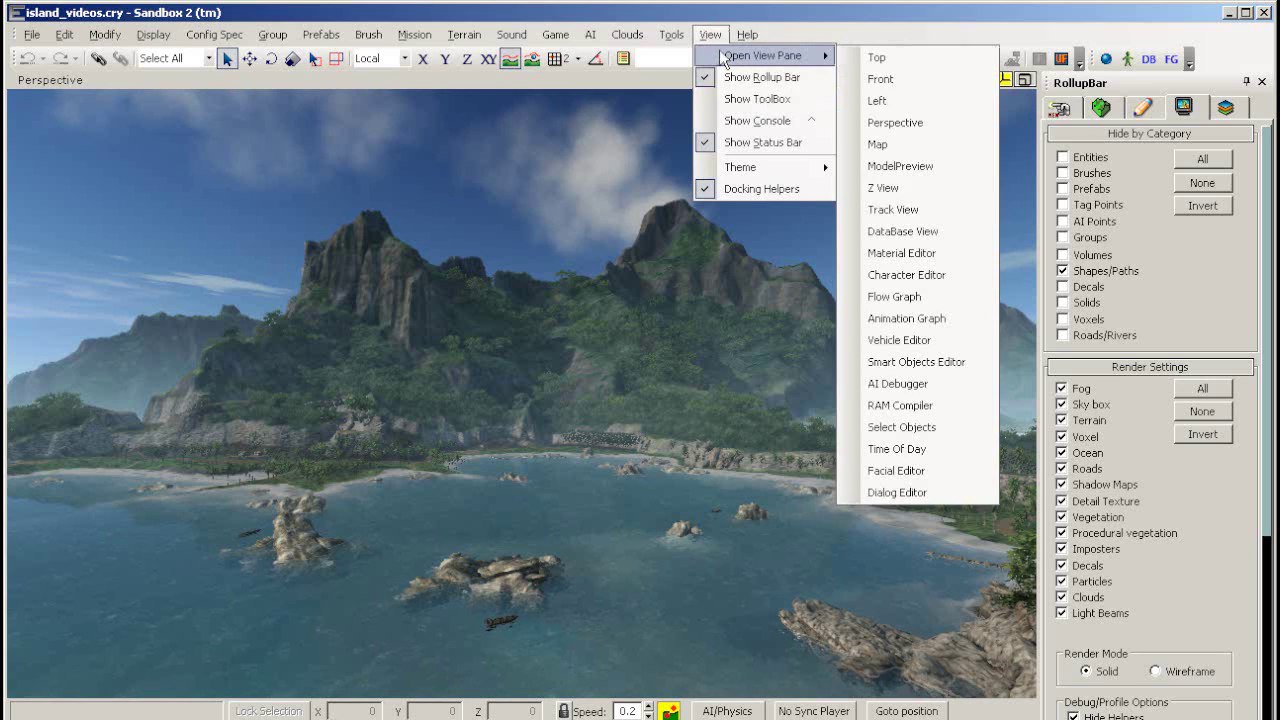
left_click(913, 491)
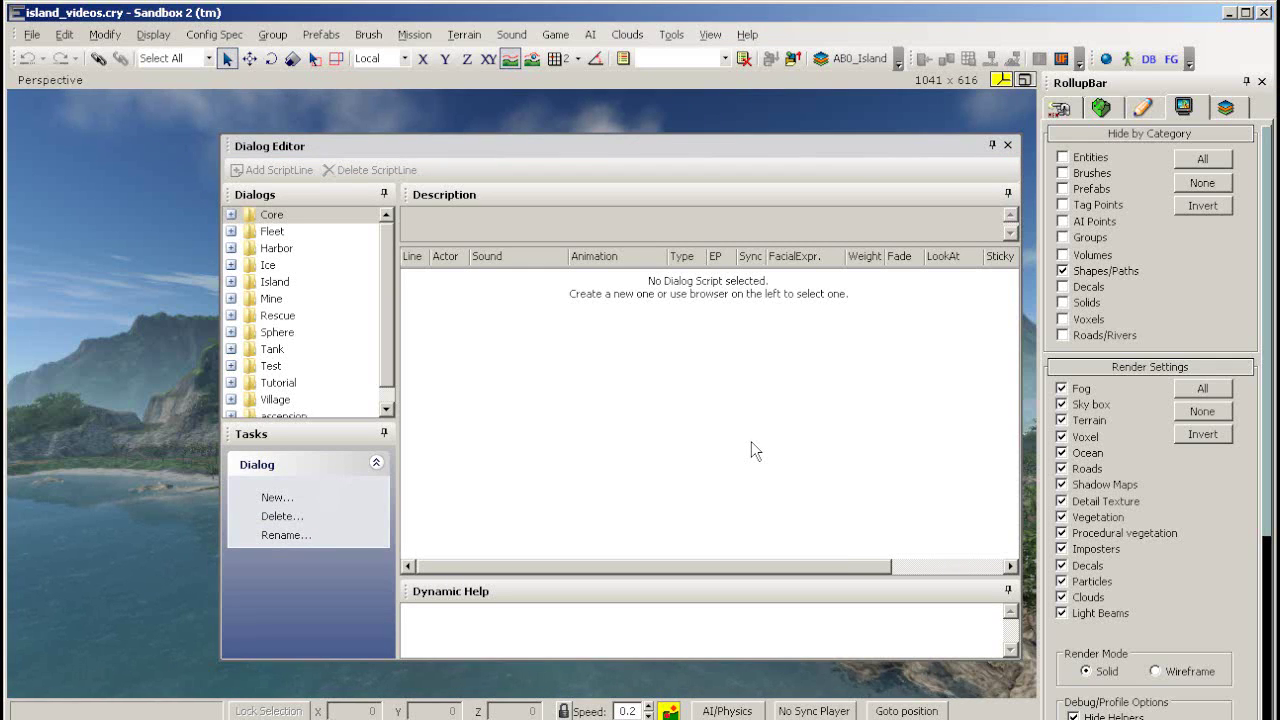
left_click(1007, 145)
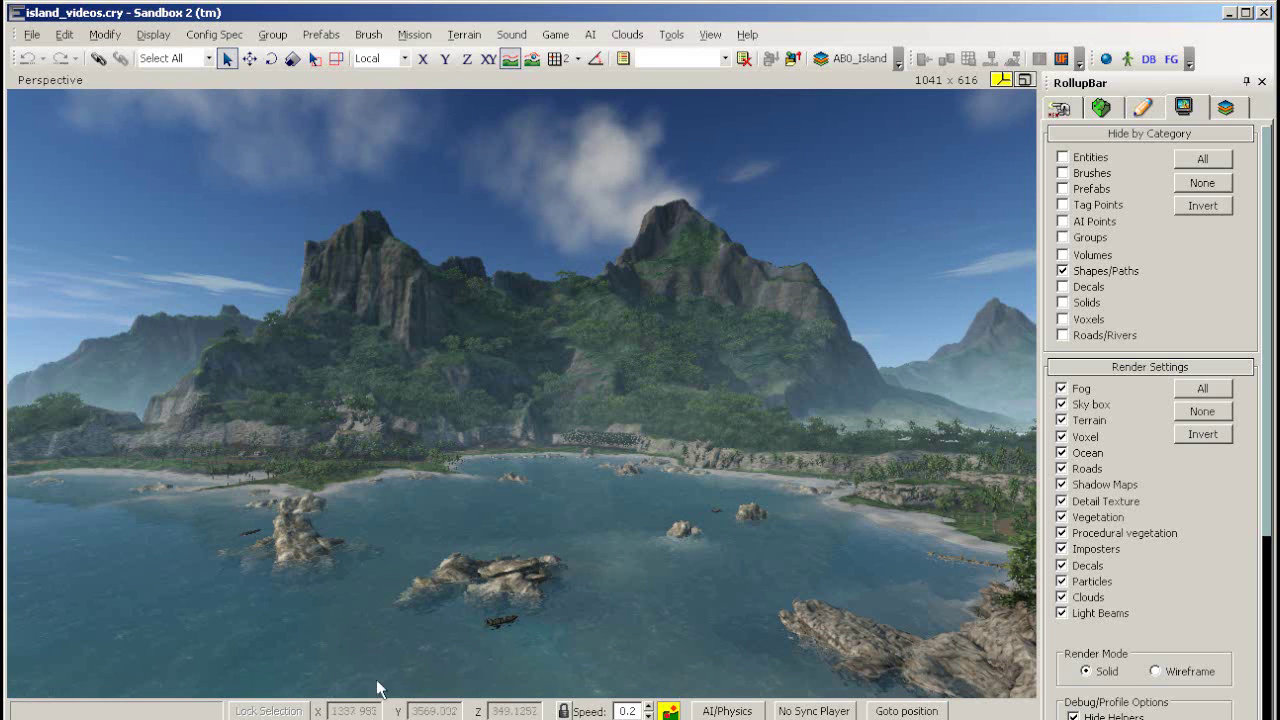